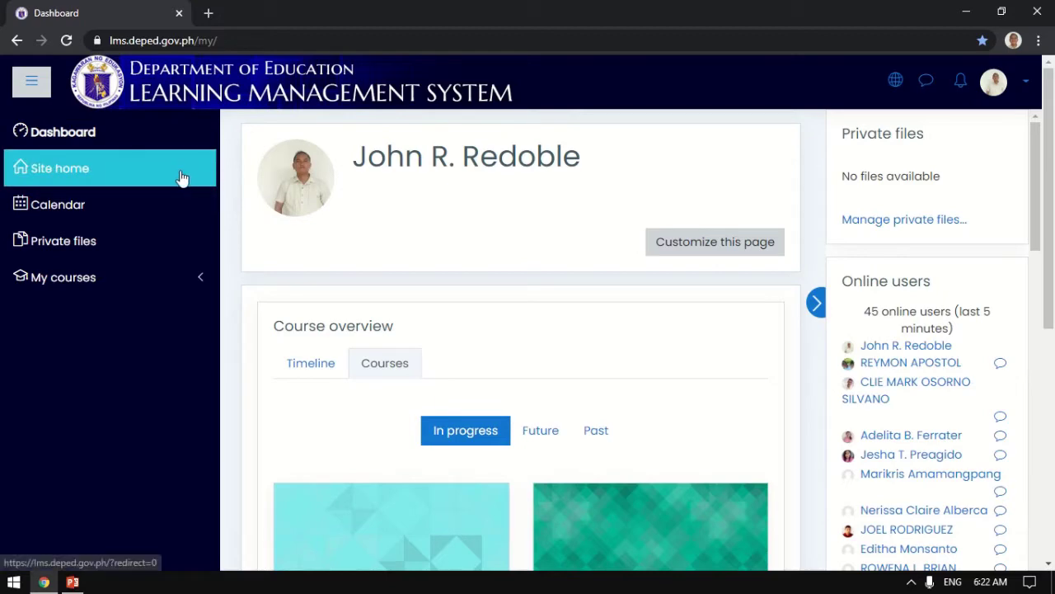
Browse the site home categories into Cebu and its second page, then return to the category list.
{"action": "left_click", "coordinate": [183, 178]}
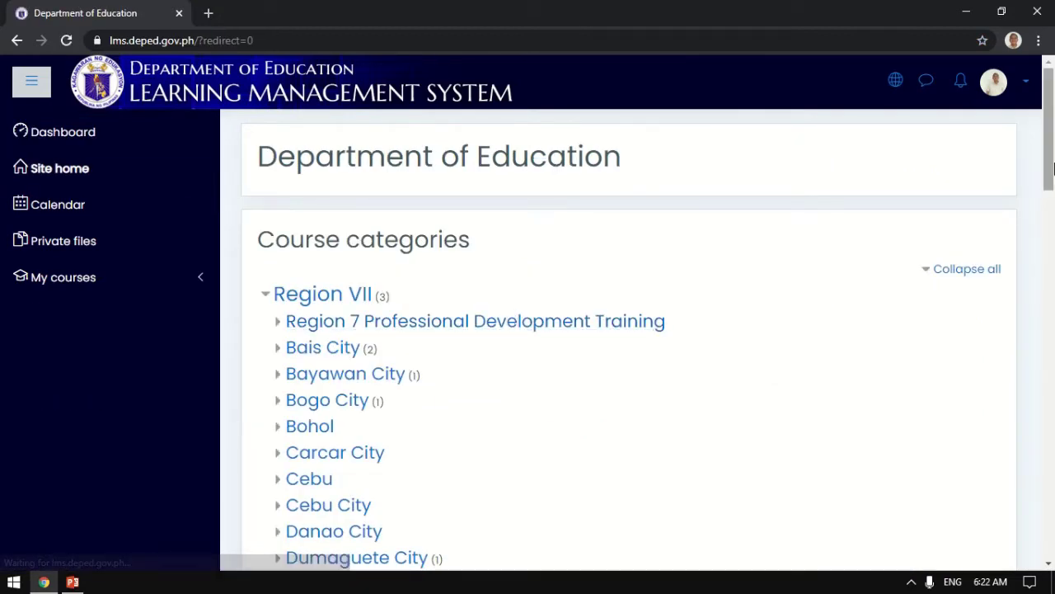
{"action": "left_click_drag", "start_coordinate": [1051, 167], "coordinate": [1052, 204]}
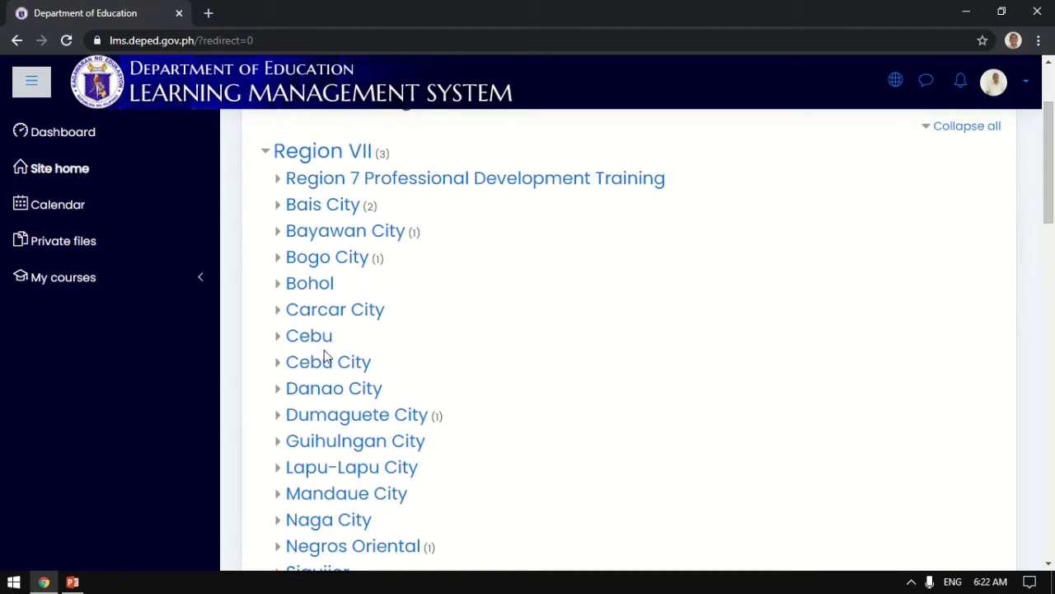
{"action": "left_click", "coordinate": [305, 336]}
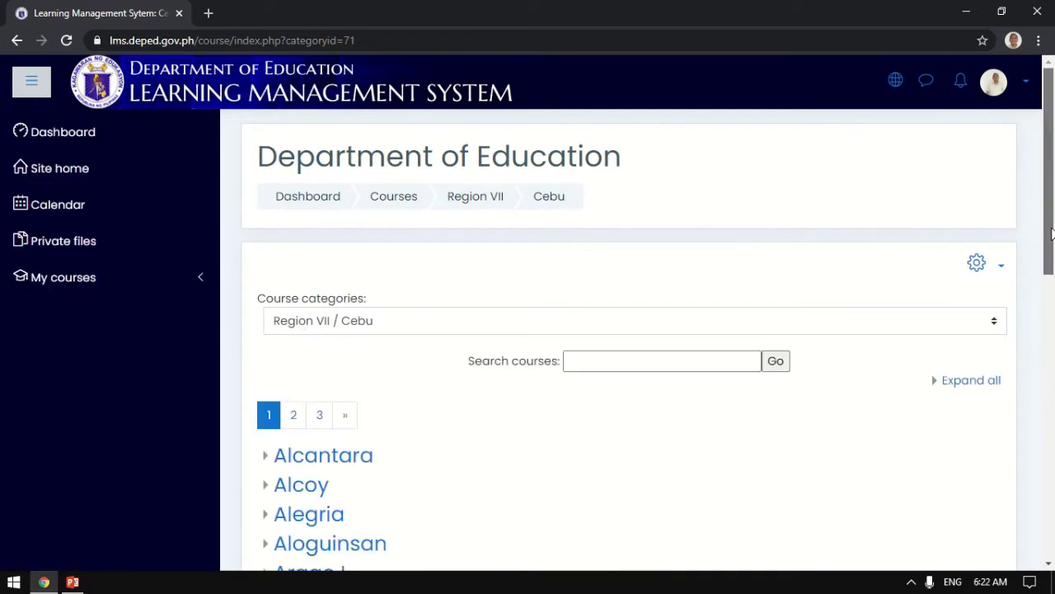
{"action": "left_click_drag", "start_coordinate": [1049, 257], "coordinate": [1049, 339]}
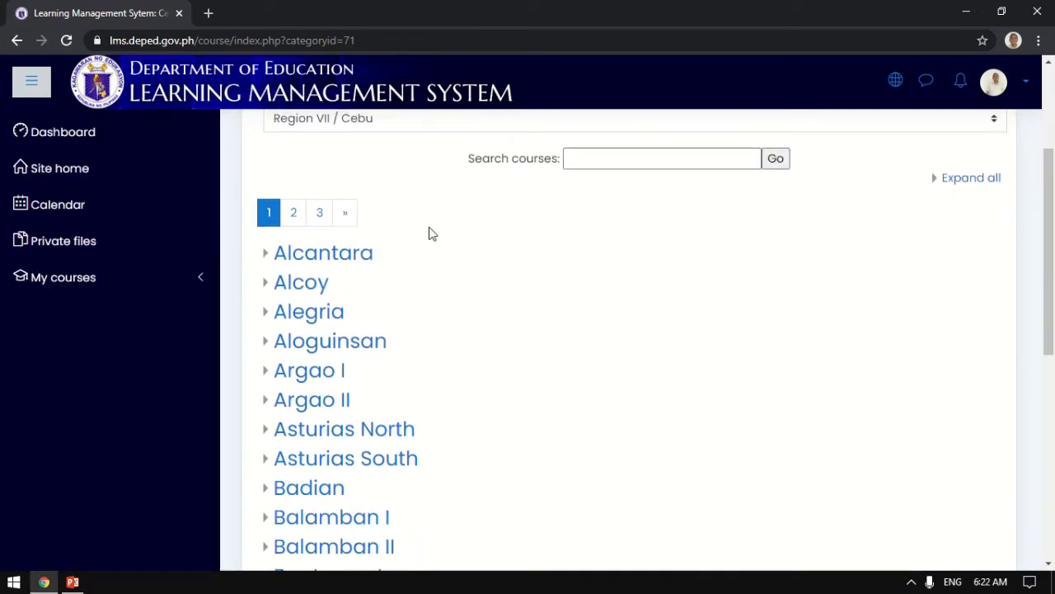
{"action": "left_click", "coordinate": [293, 214]}
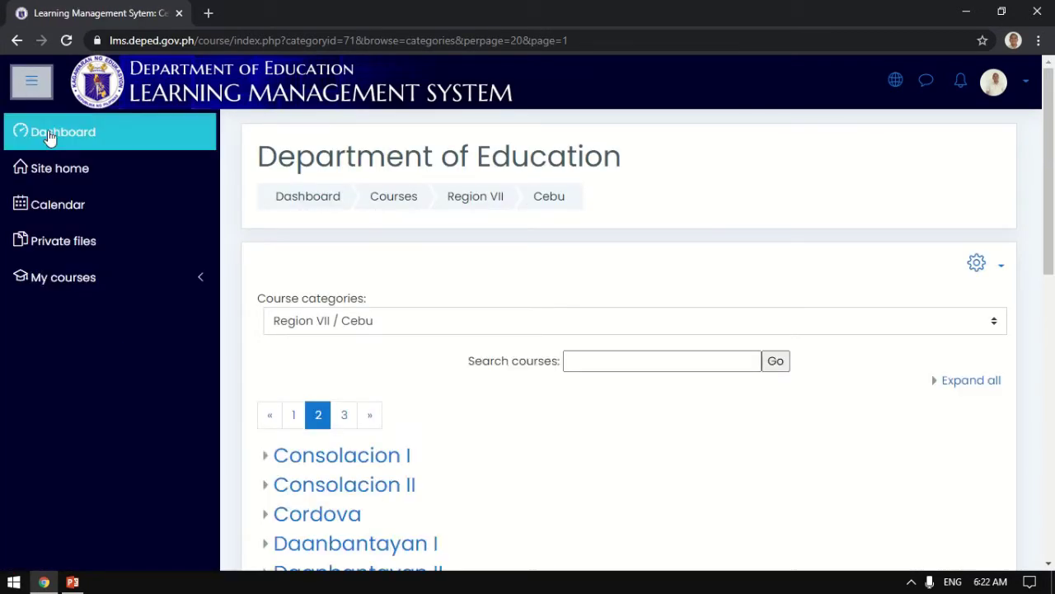
{"action": "left_click", "coordinate": [60, 170]}
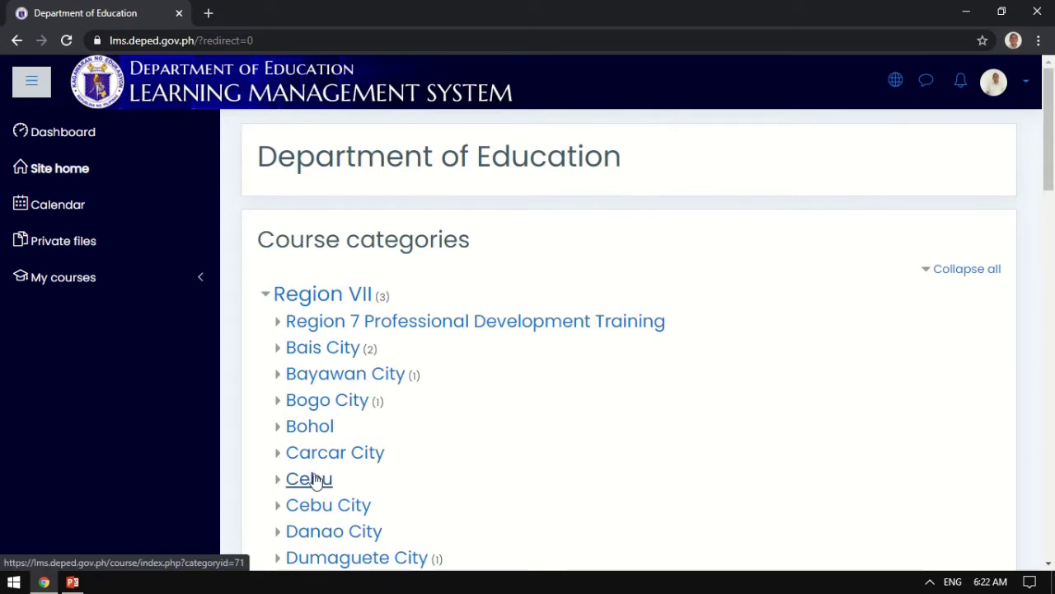
Go through page 2 of Cebu's subcategories into Moalboal and scroll to its school list.
{"action": "left_click", "coordinate": [318, 481]}
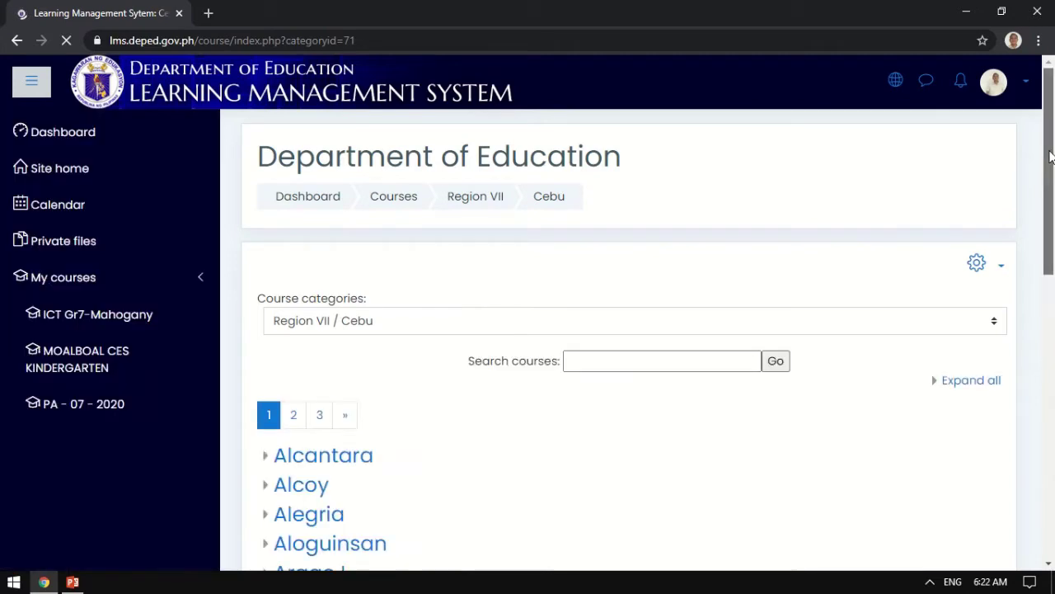
{"action": "left_click_drag", "start_coordinate": [1051, 156], "coordinate": [1043, 251]}
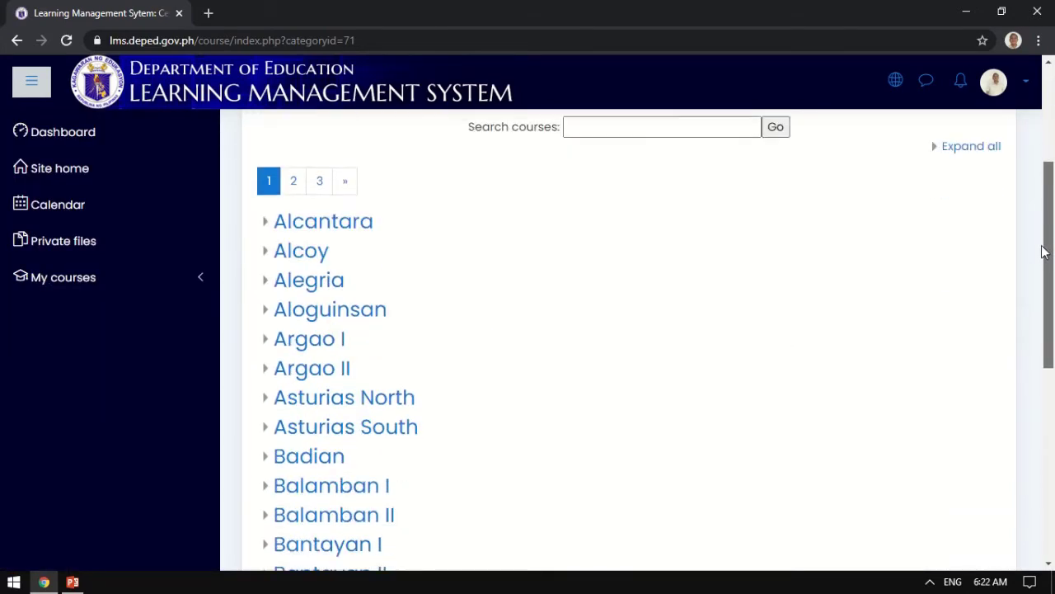
{"action": "left_click", "coordinate": [285, 182]}
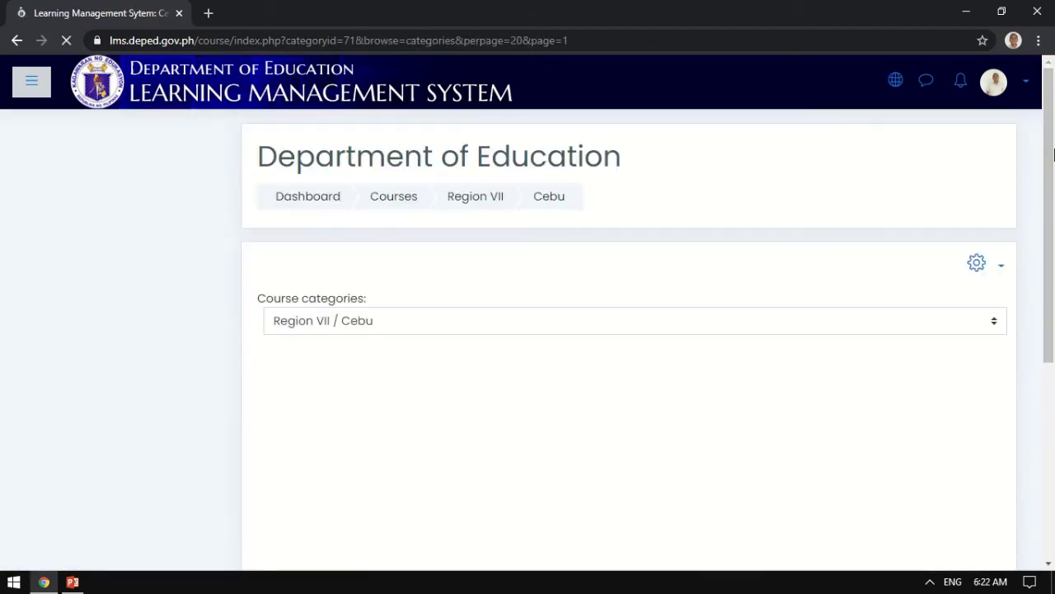
{"action": "left_click_drag", "start_coordinate": [1053, 154], "coordinate": [1053, 400]}
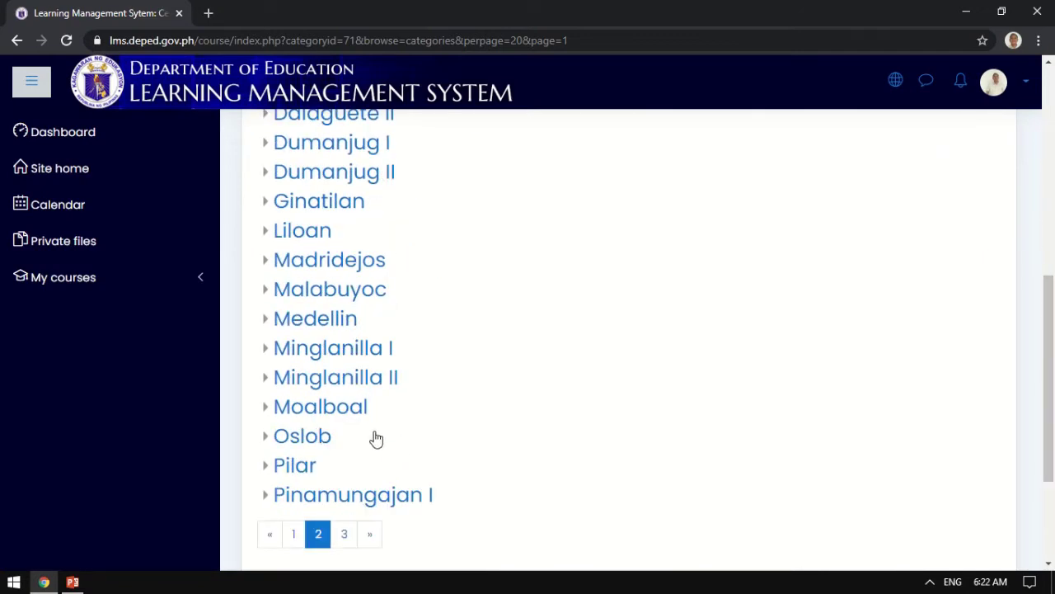
{"action": "left_click", "coordinate": [360, 412]}
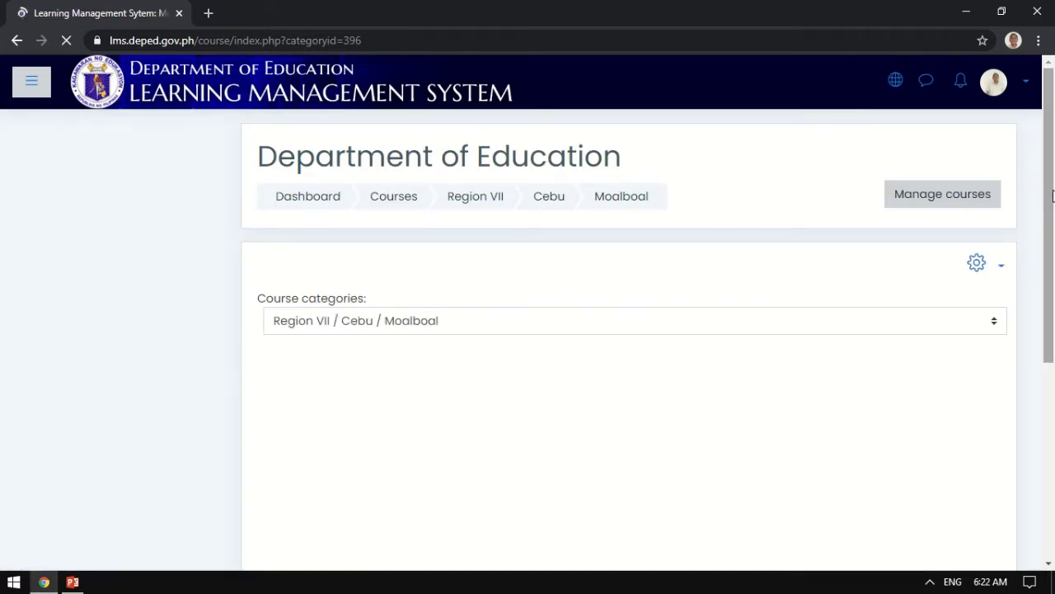
{"action": "left_click_drag", "start_coordinate": [1053, 196], "coordinate": [1053, 351]}
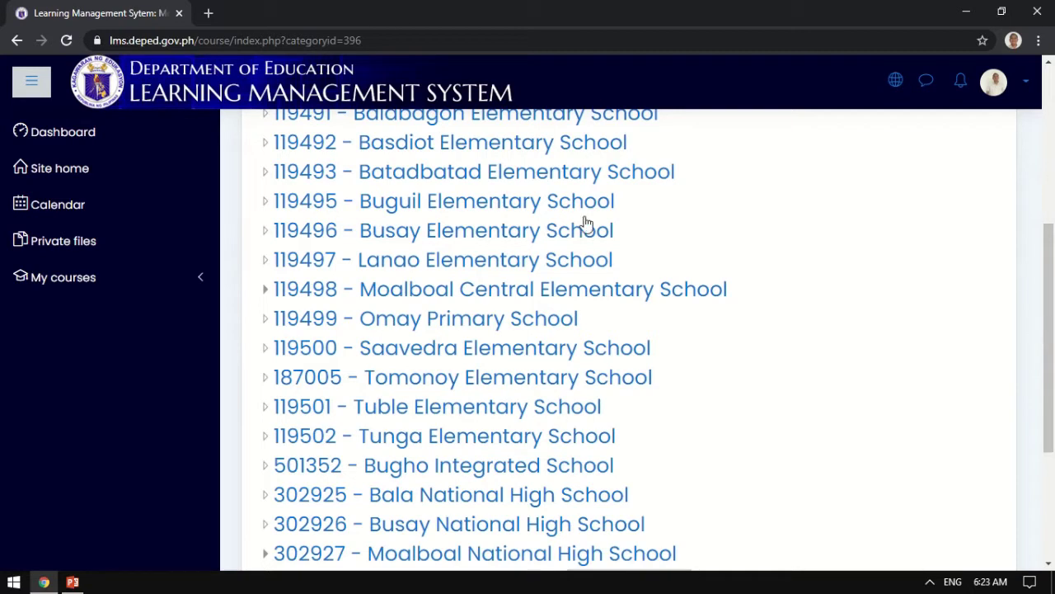
Open the 119497 - Lanao Elementary School category and scroll through its page.
{"action": "left_click", "coordinate": [574, 261]}
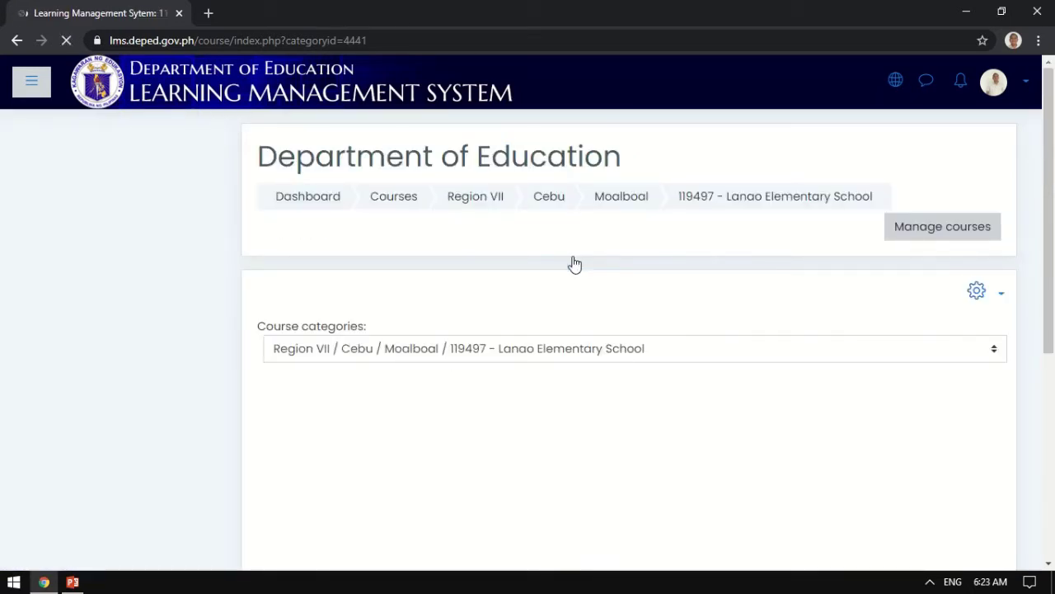
{"action": "scroll", "coordinate": [1052, 136], "scroll_direction": "down", "scroll_amount": 1}
{"action": "scroll", "coordinate": [1052, 136], "scroll_direction": "down", "scroll_amount": 3}
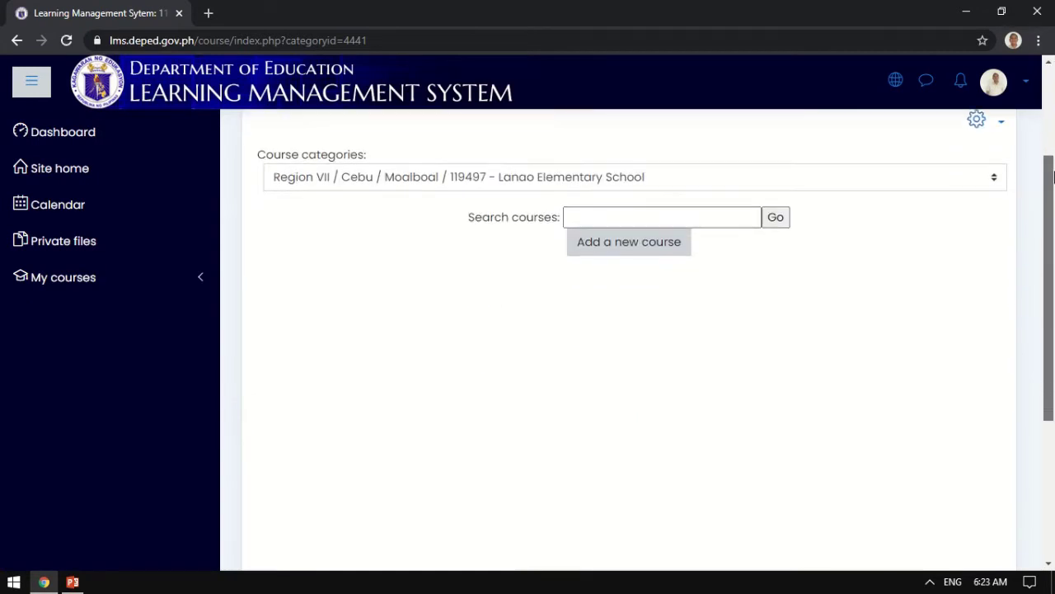
{"action": "scroll", "coordinate": [1053, 216], "scroll_direction": "up", "scroll_amount": 1}
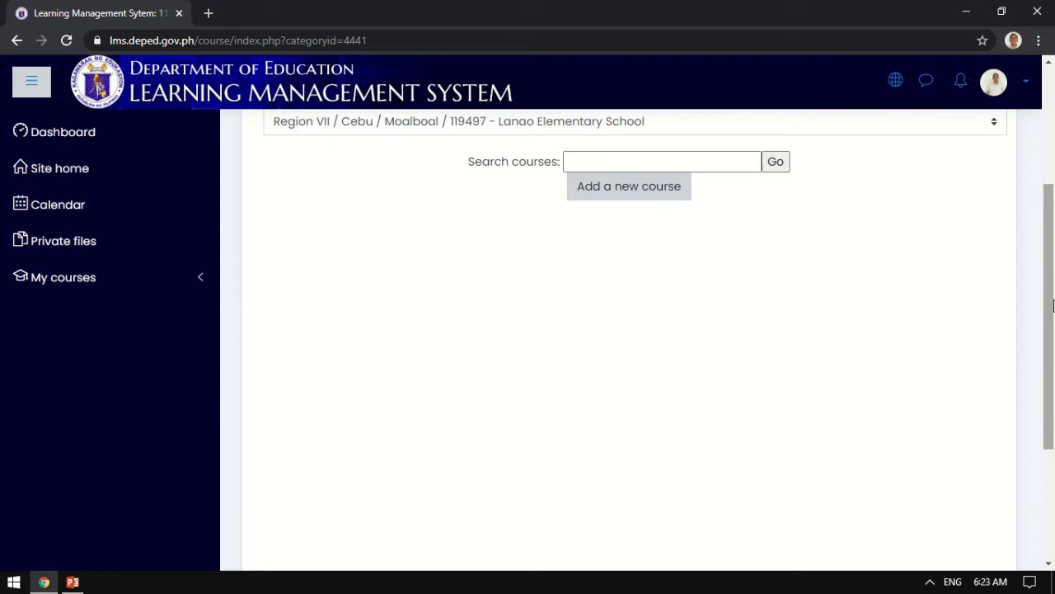
{"action": "left_click_drag", "start_coordinate": [1051, 299], "coordinate": [1050, 210]}
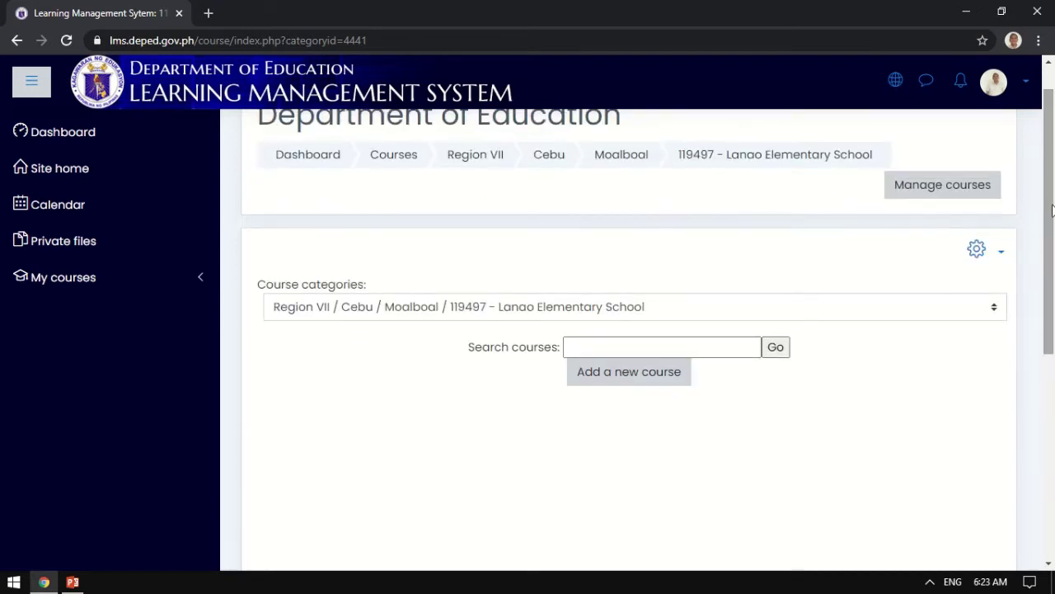
Start adding a subcategory from the gear menu, then go back without saving.
{"action": "left_click", "coordinate": [1000, 257]}
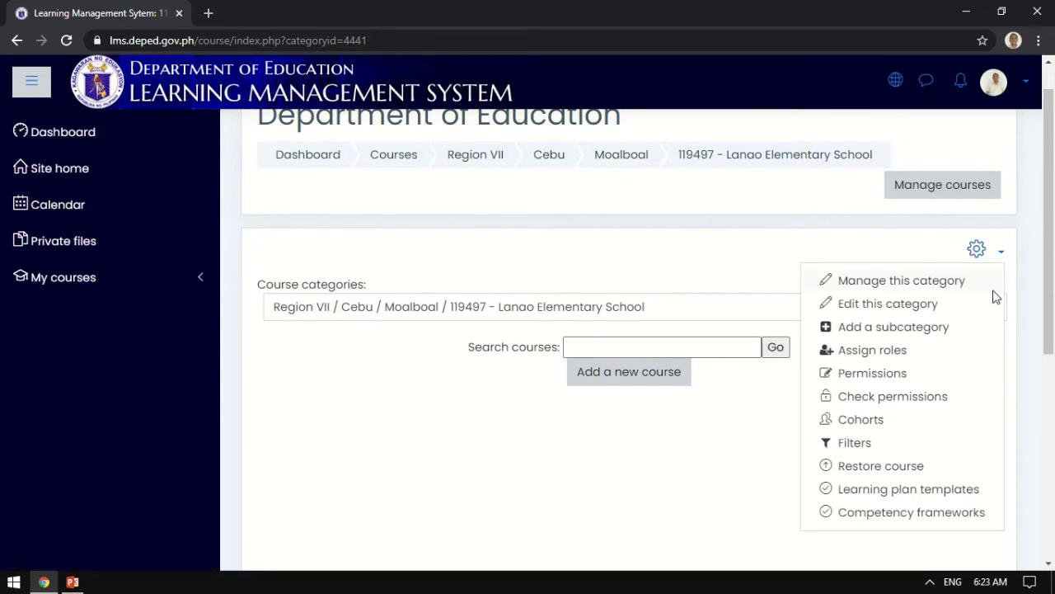
{"action": "left_click", "coordinate": [930, 330]}
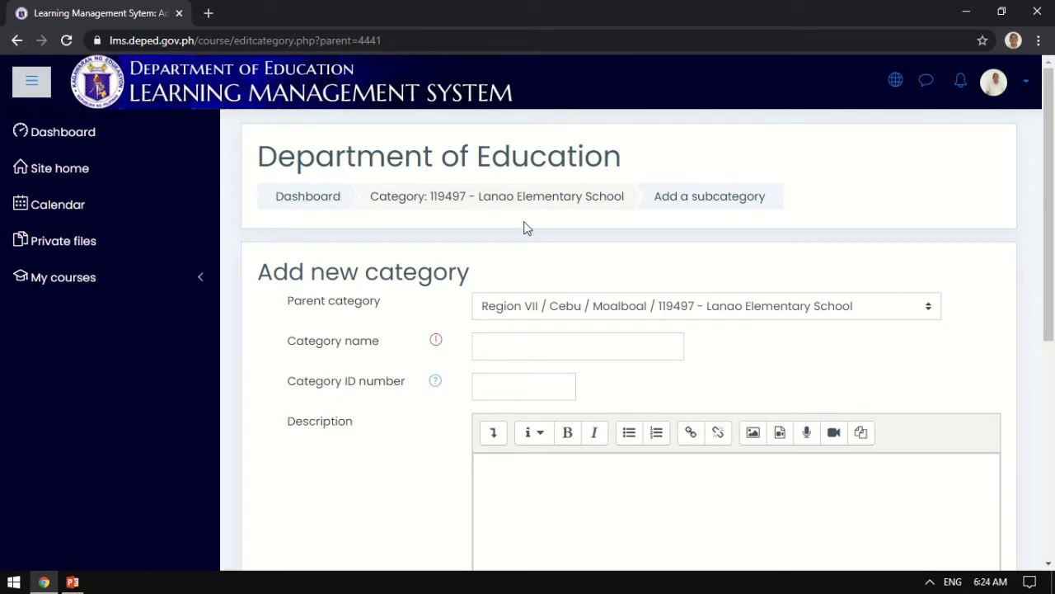
{"action": "left_click", "coordinate": [15, 40]}
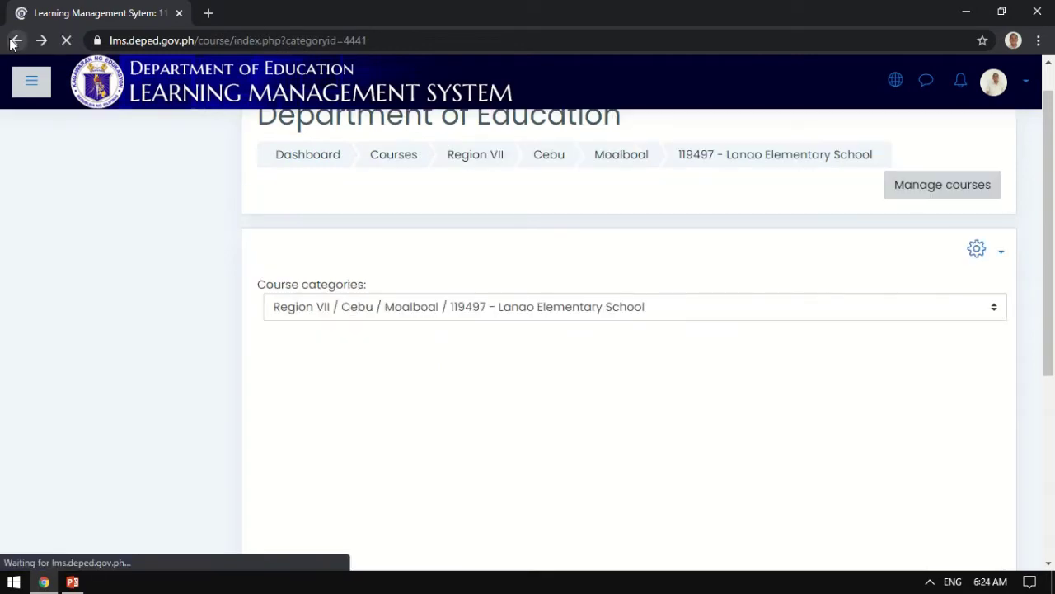
Go back to the Cebu category list and reopen Moalboal.
{"action": "left_click", "coordinate": [11, 40]}
{"action": "left_click", "coordinate": [12, 40]}
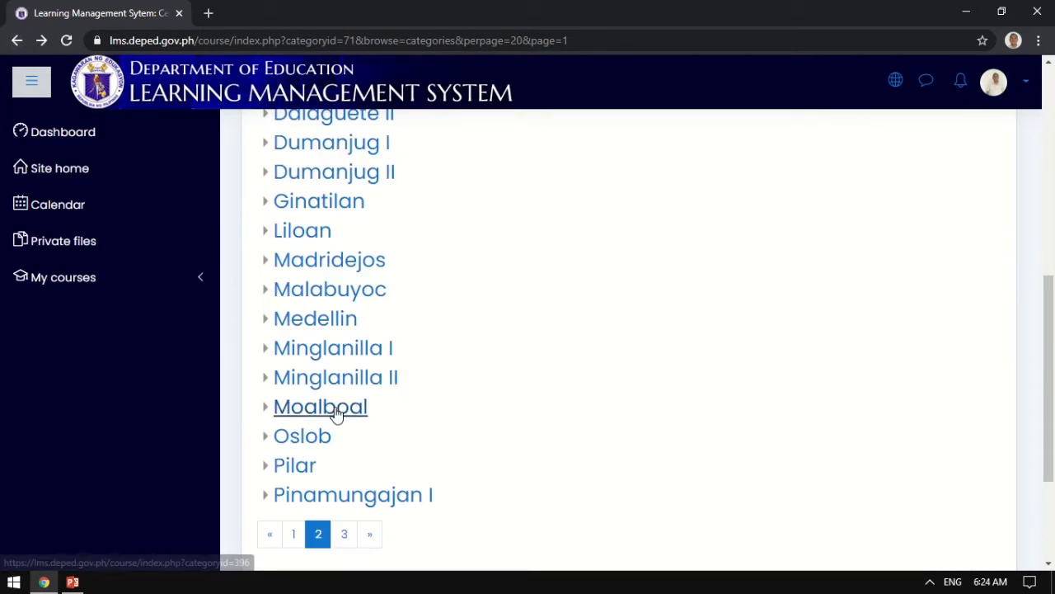
{"action": "left_click", "coordinate": [336, 413]}
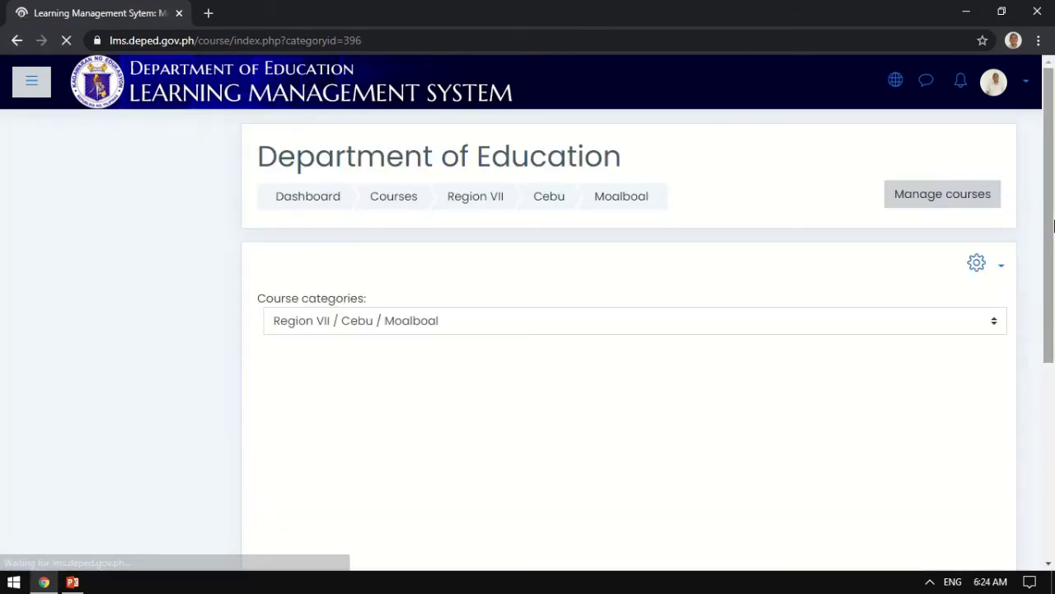
{"action": "scroll", "coordinate": [773, 345], "scroll_direction": "down", "scroll_amount": 3}
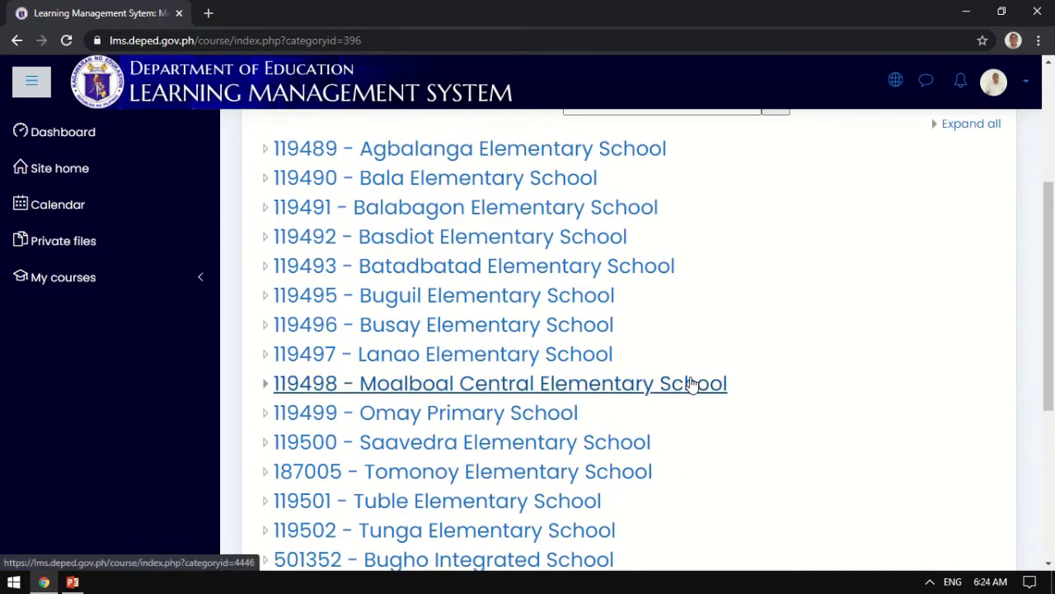
Open 119498 - Moalboal Central Elementary School and bring up its category actions menu.
{"action": "left_click", "coordinate": [688, 383]}
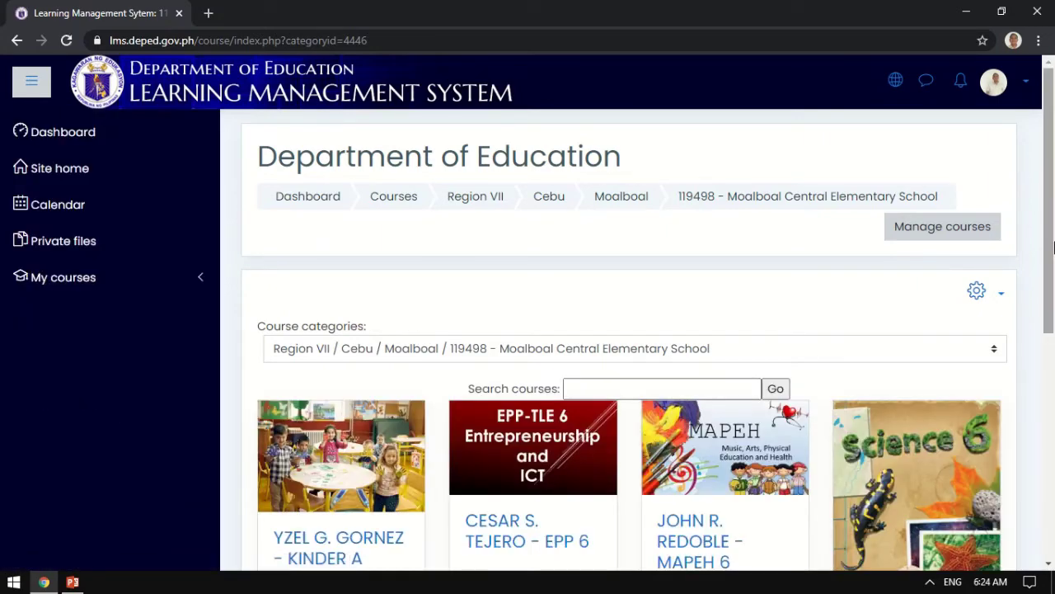
{"action": "scroll", "coordinate": [1053, 288], "scroll_direction": "down", "scroll_amount": 2}
{"action": "left_click_drag", "start_coordinate": [1053, 289], "coordinate": [1053, 236]}
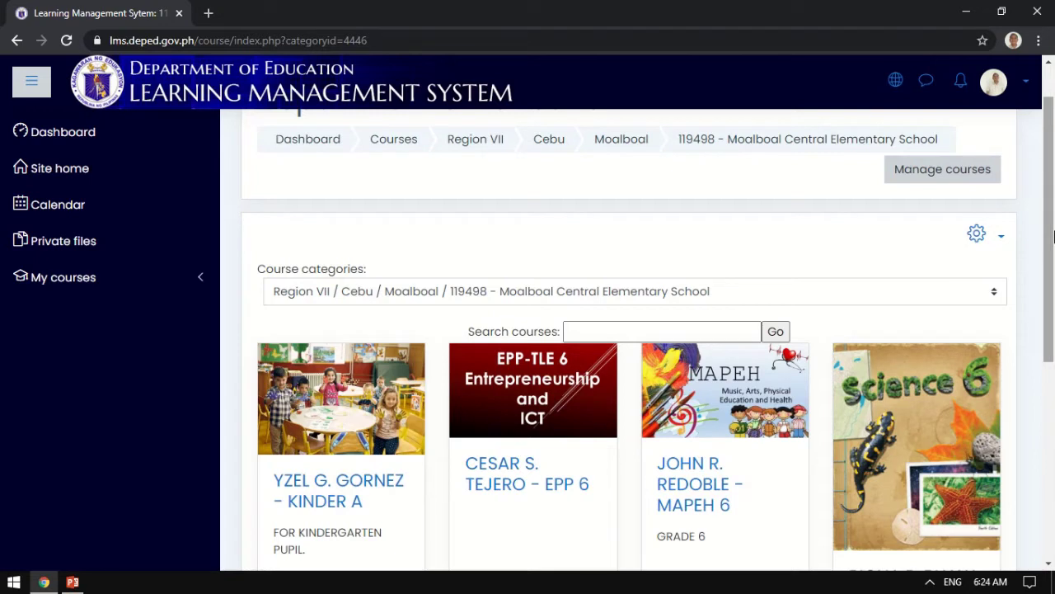
{"action": "left_click_drag", "start_coordinate": [1053, 237], "coordinate": [1053, 208]}
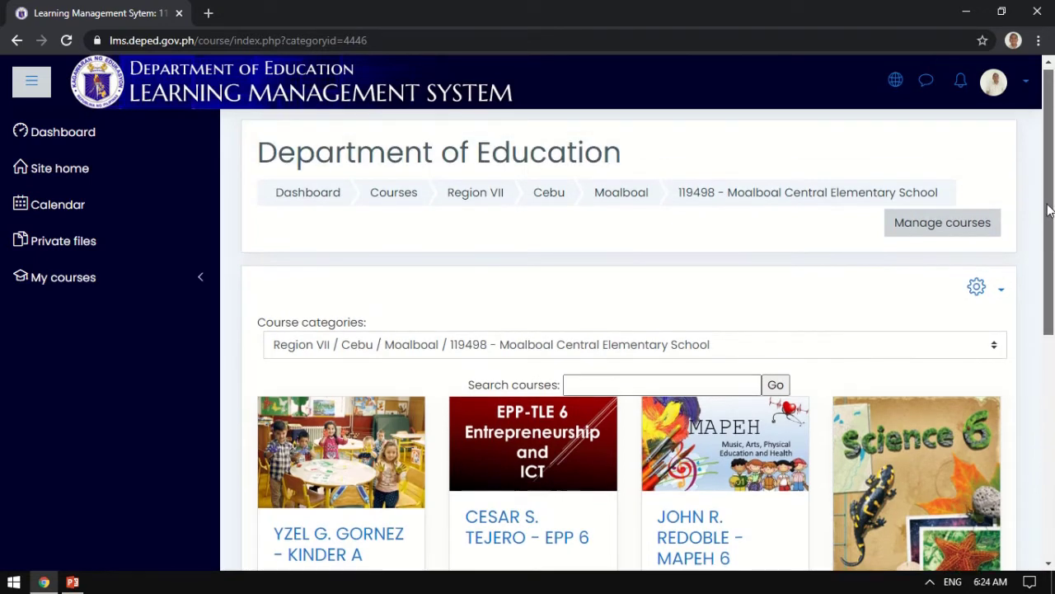
{"action": "left_click", "coordinate": [998, 290]}
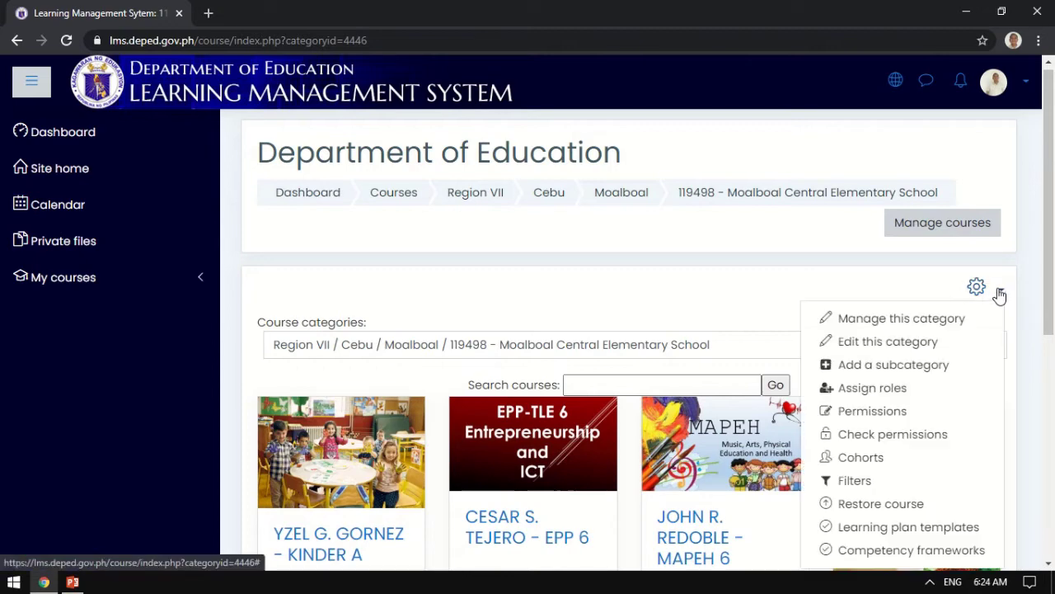
Start a new subcategory under Moalboal Central Elementary School named 'Grade 1'.
{"action": "left_click", "coordinate": [942, 367]}
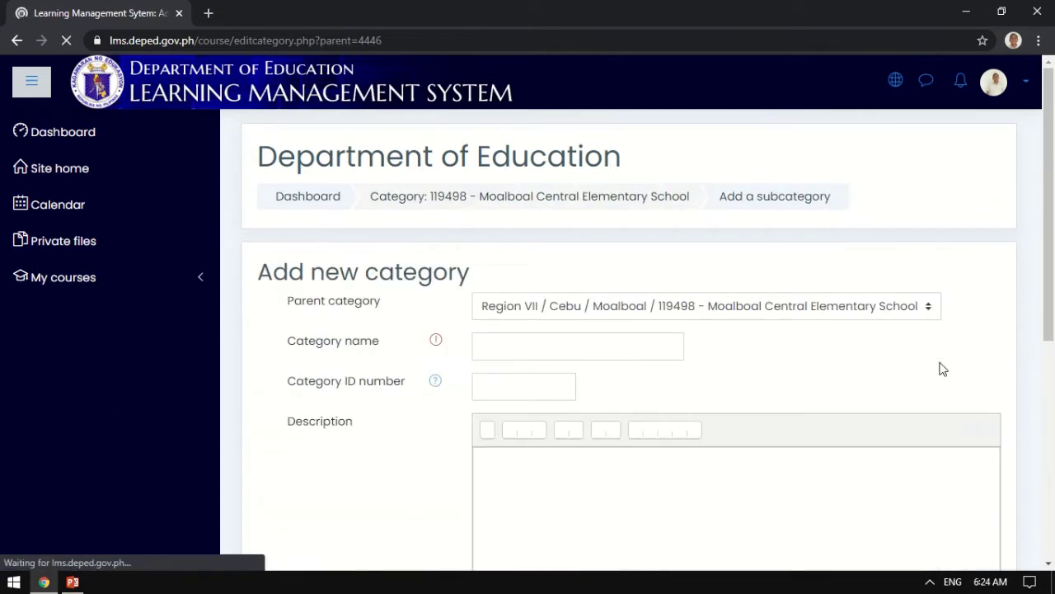
{"action": "left_click", "coordinate": [597, 345]}
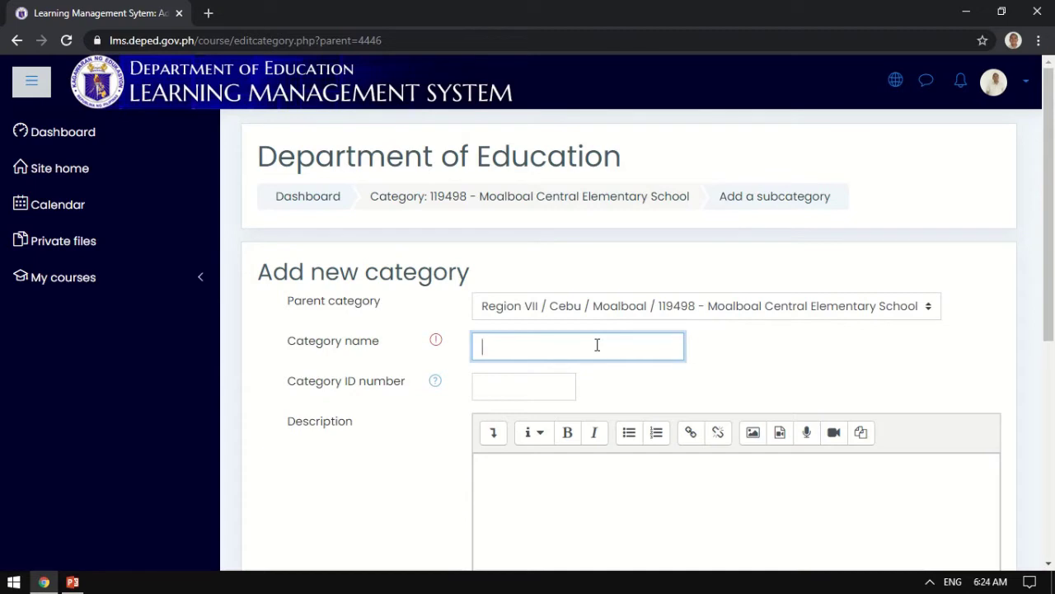
{"action": "type", "text": "Grade 1"}
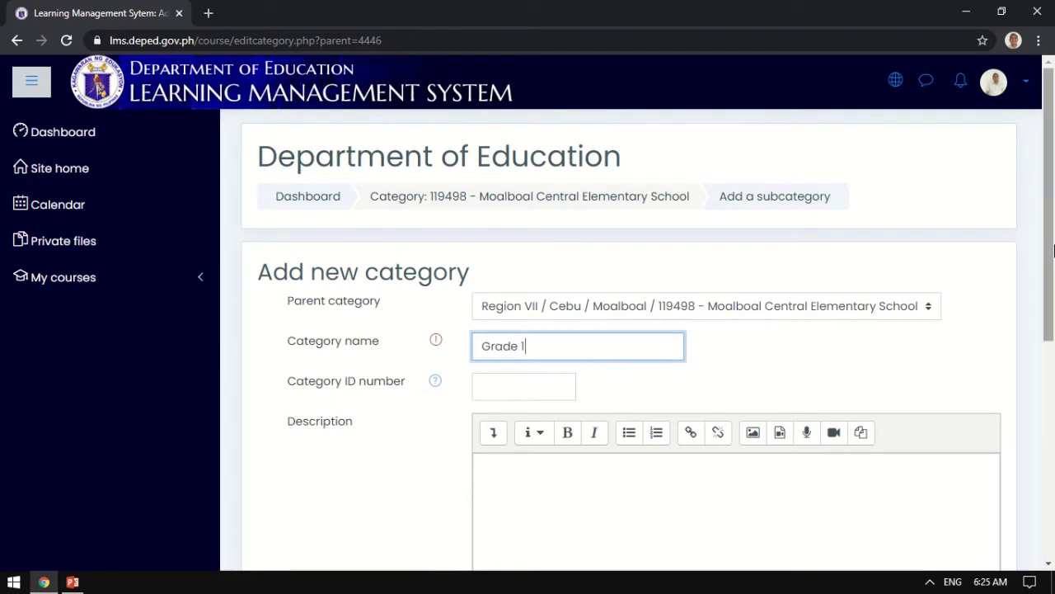
{"action": "left_click_drag", "start_coordinate": [1053, 249], "coordinate": [1054, 324]}
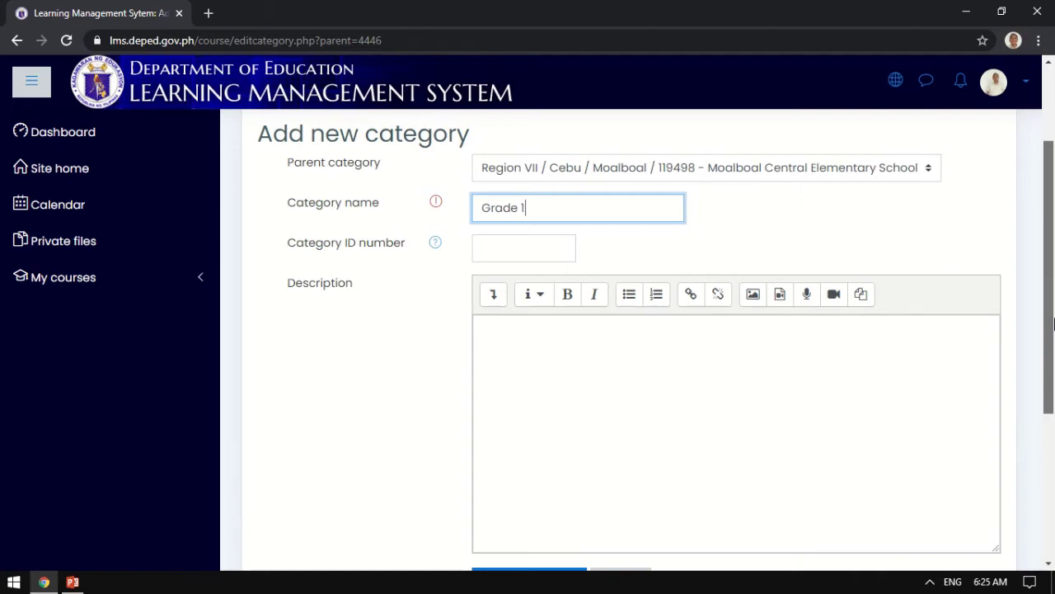
{"action": "scroll", "coordinate": [1054, 323], "scroll_direction": "down", "scroll_amount": 2}
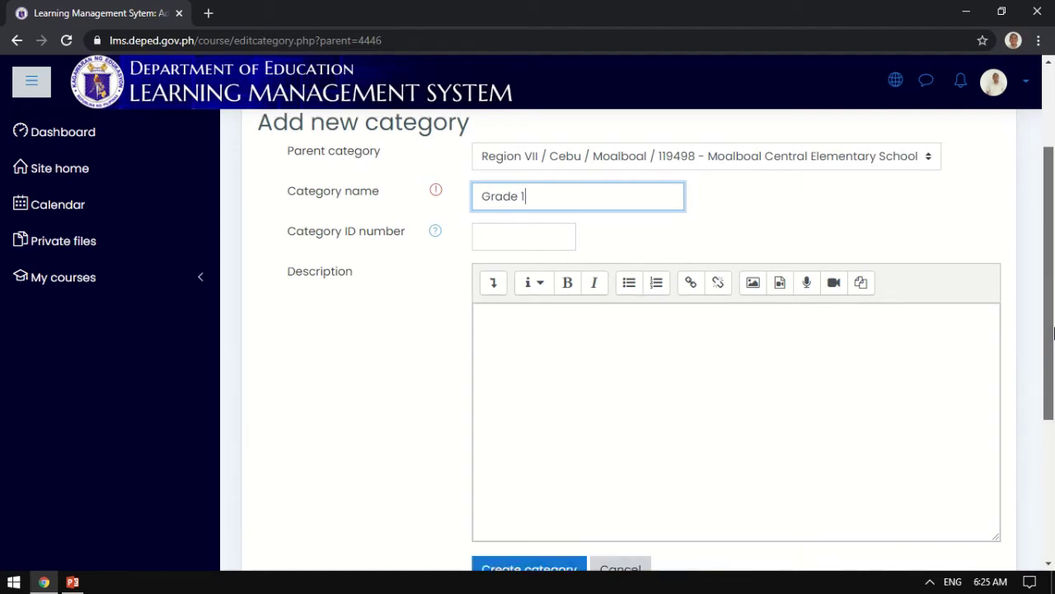
{"action": "scroll", "coordinate": [1047, 330], "scroll_direction": "up", "scroll_amount": 2}
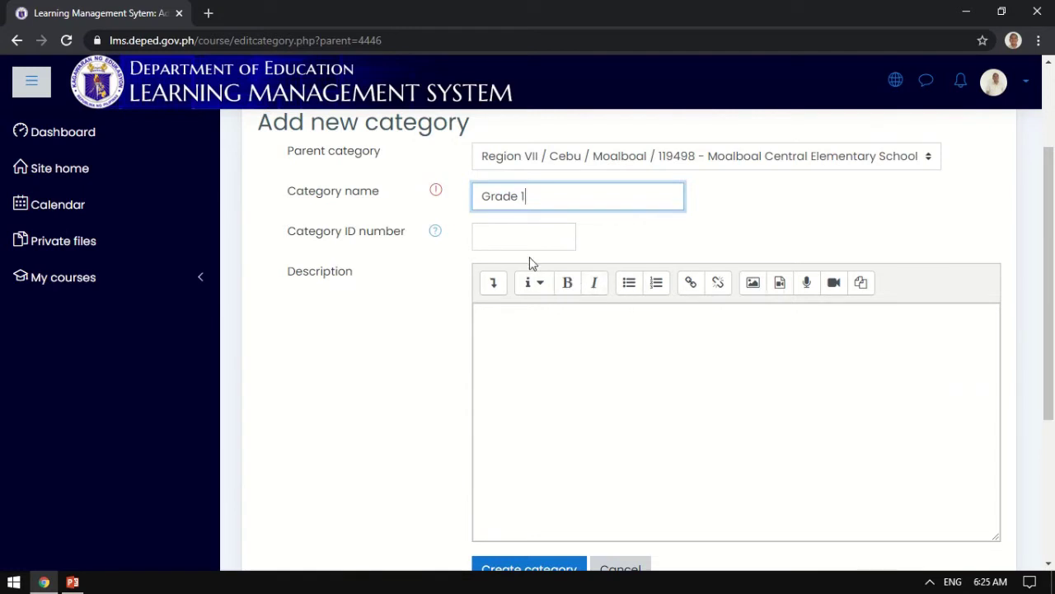
Give it the description 'Grade 1 Class' and create the category.
{"action": "left_click", "coordinate": [531, 362]}
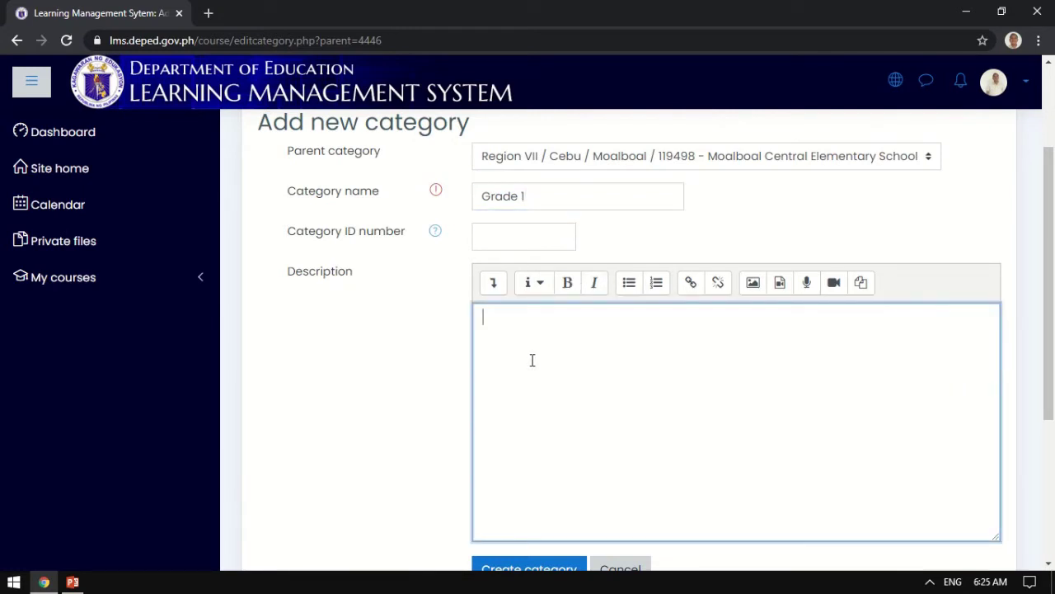
{"action": "type", "text": "Grade 1 Class"}
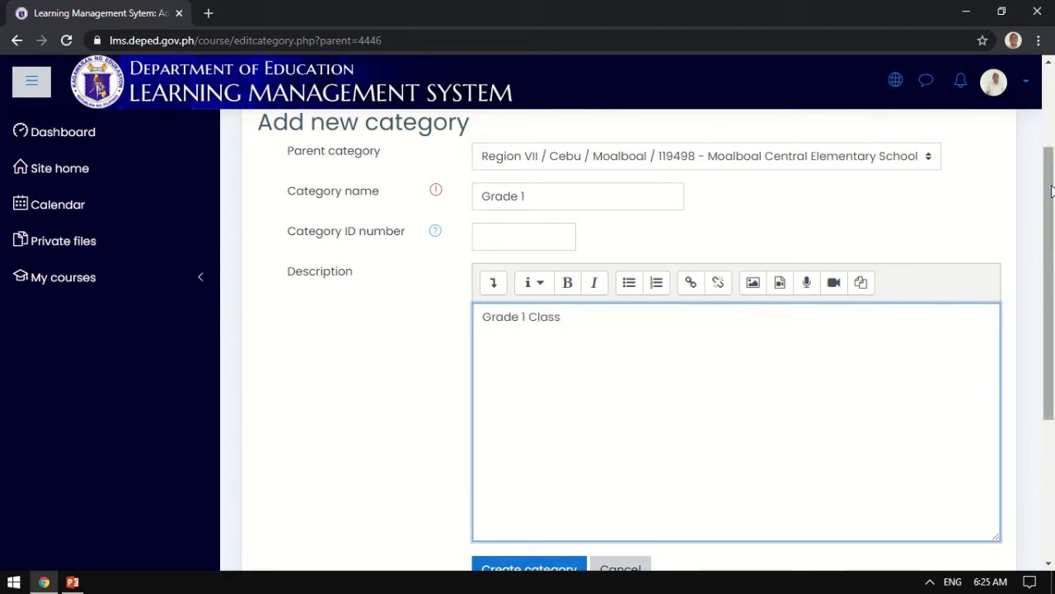
{"action": "scroll", "coordinate": [1050, 191], "scroll_direction": "down", "scroll_amount": 1}
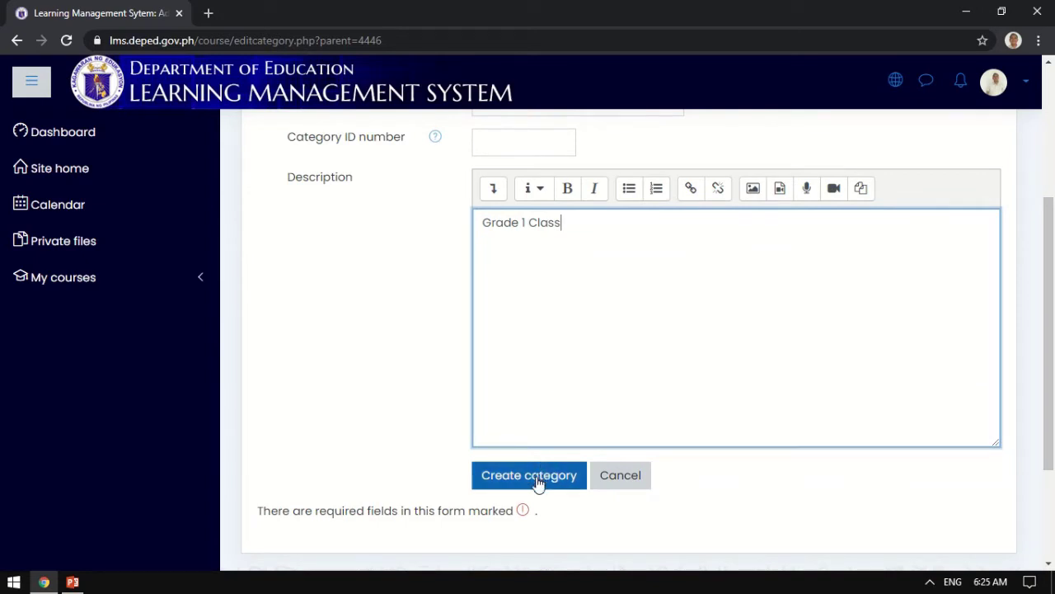
{"action": "left_click_drag", "start_coordinate": [1047, 349], "coordinate": [1034, 417]}
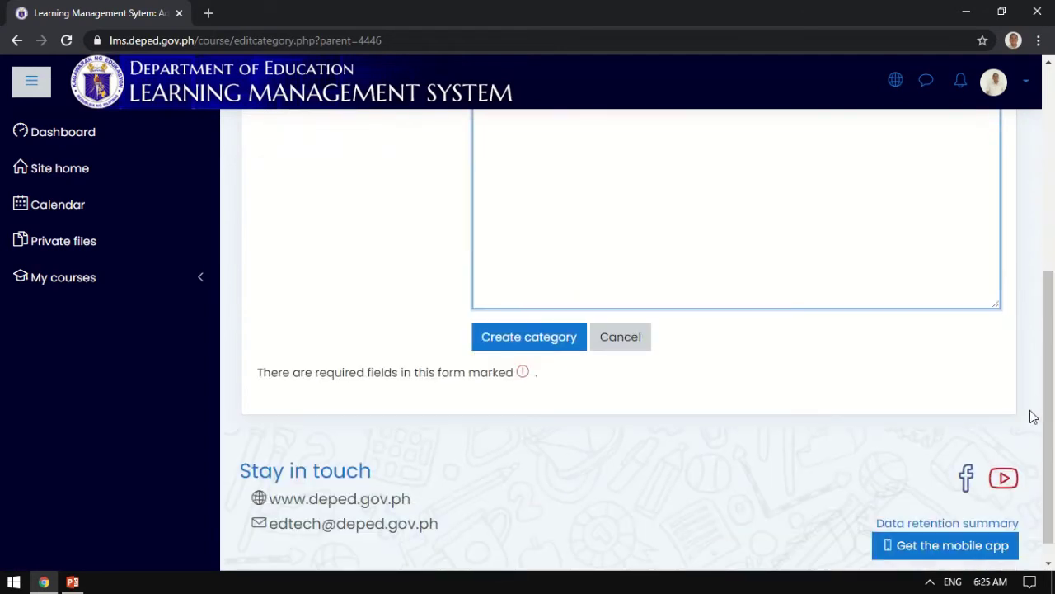
{"action": "left_click", "coordinate": [496, 339]}
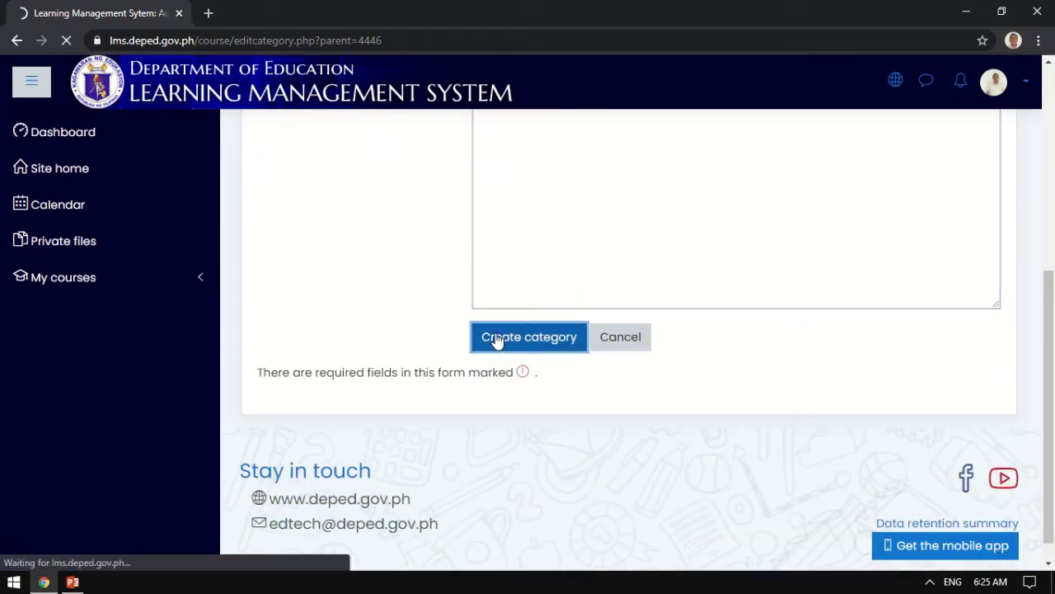
{"action": "mouse_move", "coordinate": [412, 7]}
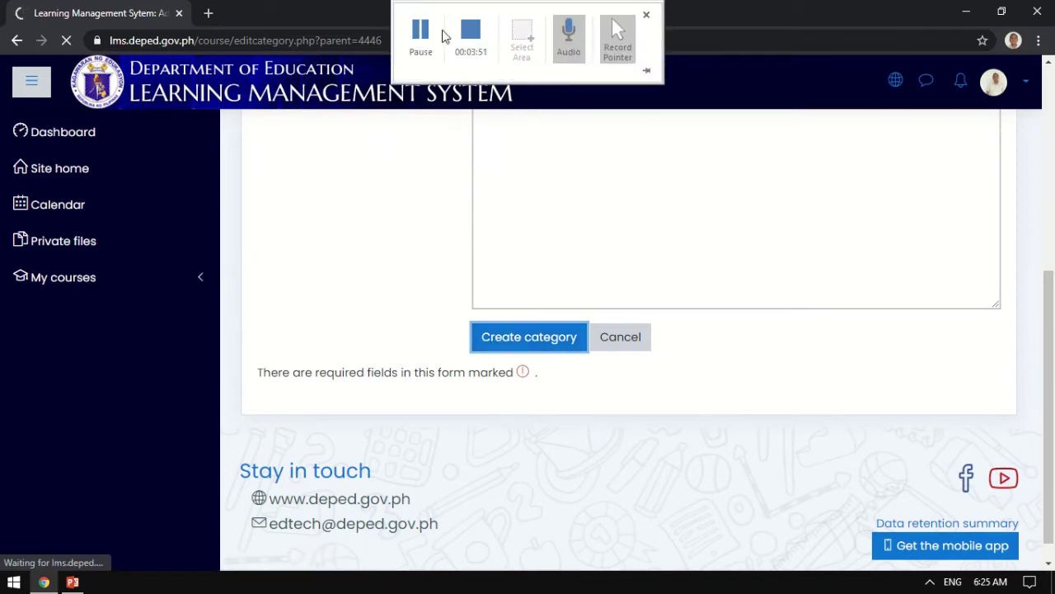
Confirm Grade 1 appears under the school, then go back up to the Moalboal category page.
{"action": "left_click", "coordinate": [419, 33]}
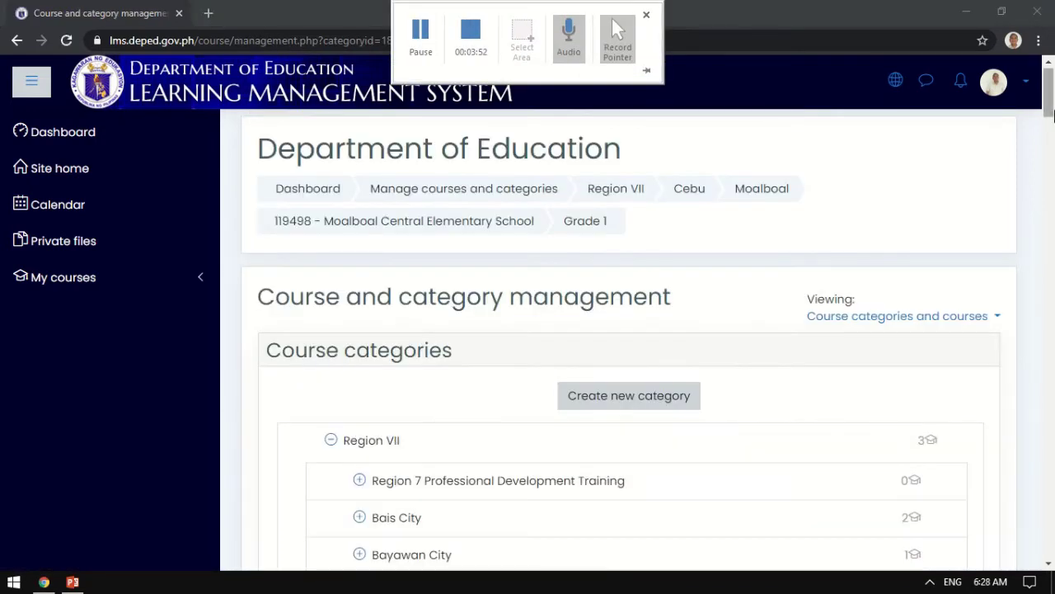
{"action": "left_click_drag", "start_coordinate": [1050, 115], "coordinate": [1050, 302]}
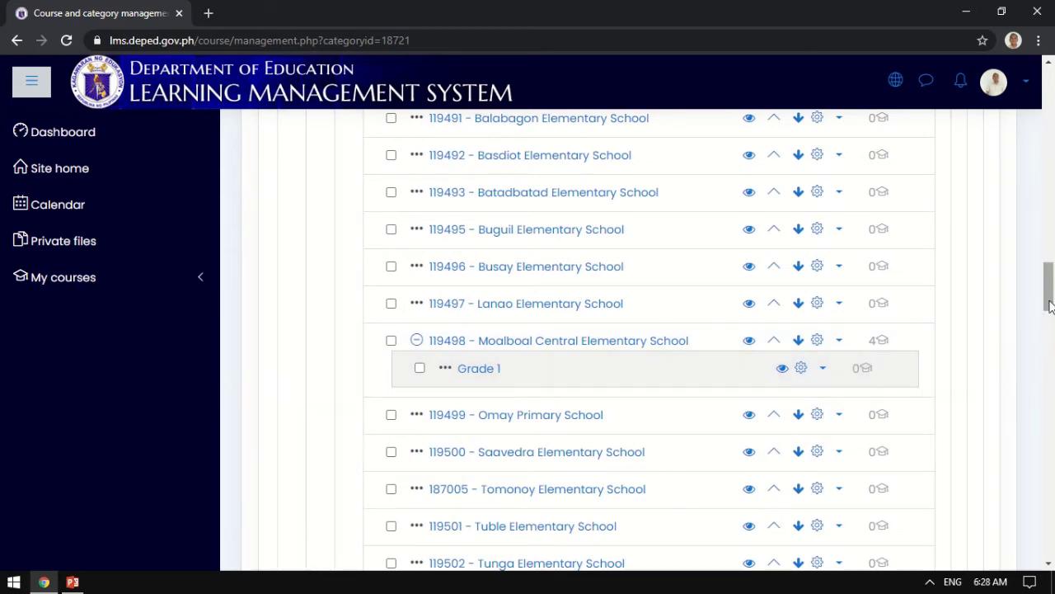
{"action": "left_click_drag", "start_coordinate": [1050, 301], "coordinate": [1047, 94]}
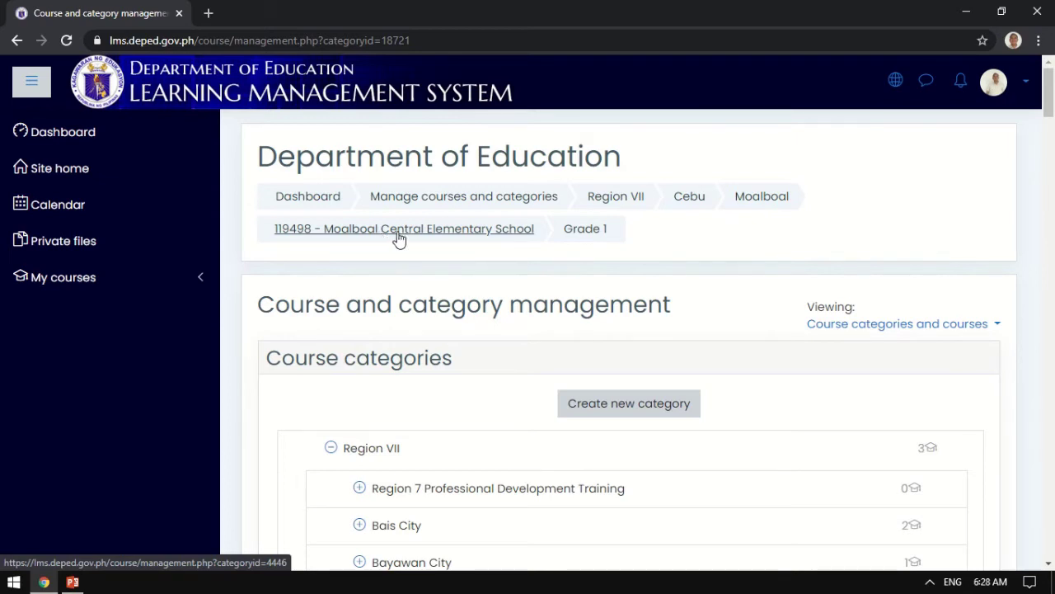
{"action": "left_click", "coordinate": [446, 231]}
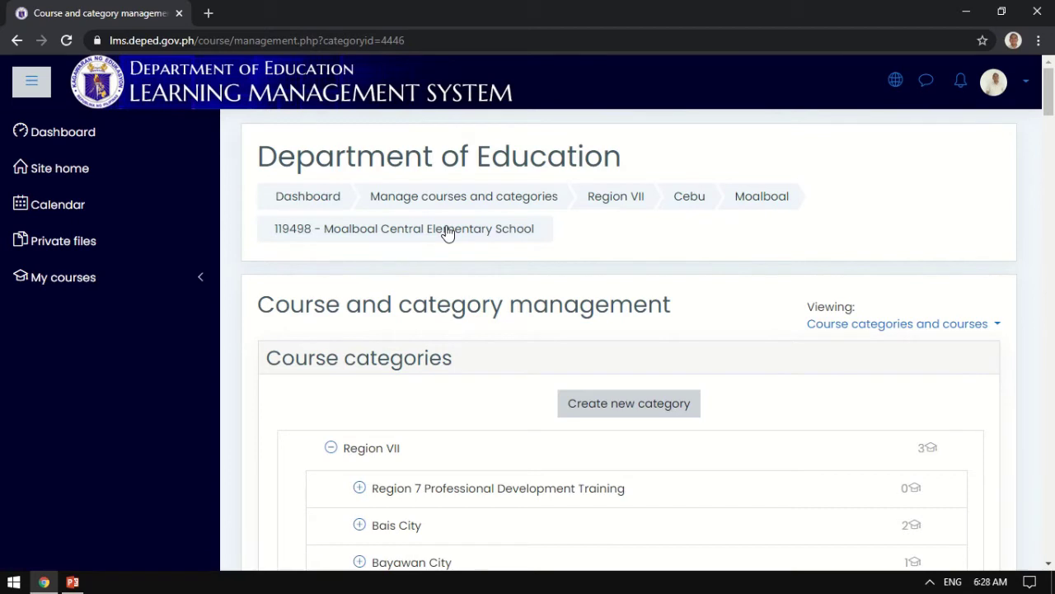
{"action": "mouse_move", "coordinate": [523, 10]}
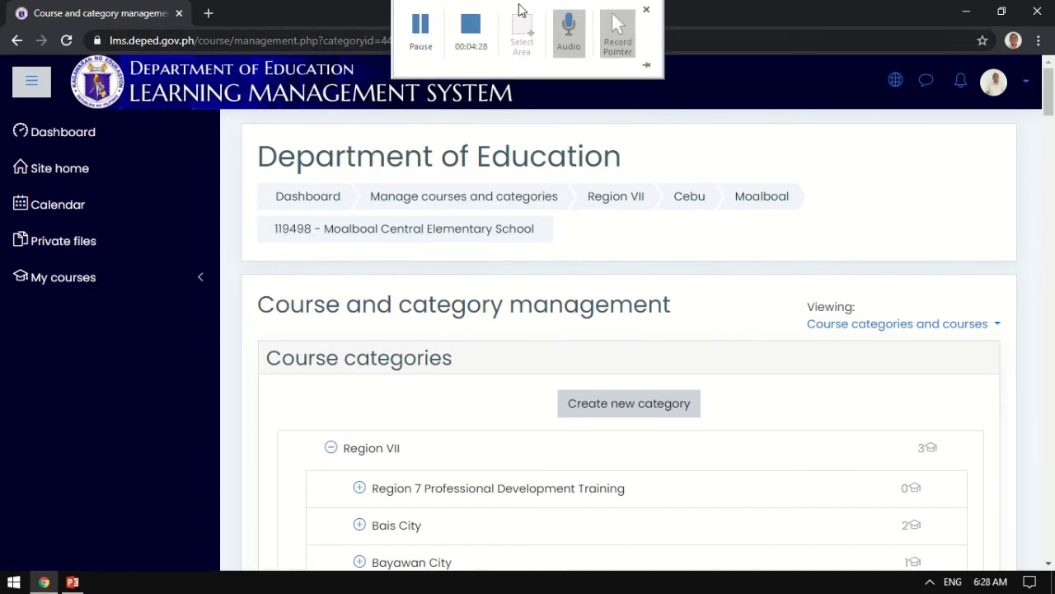
{"action": "left_click", "coordinate": [433, 37]}
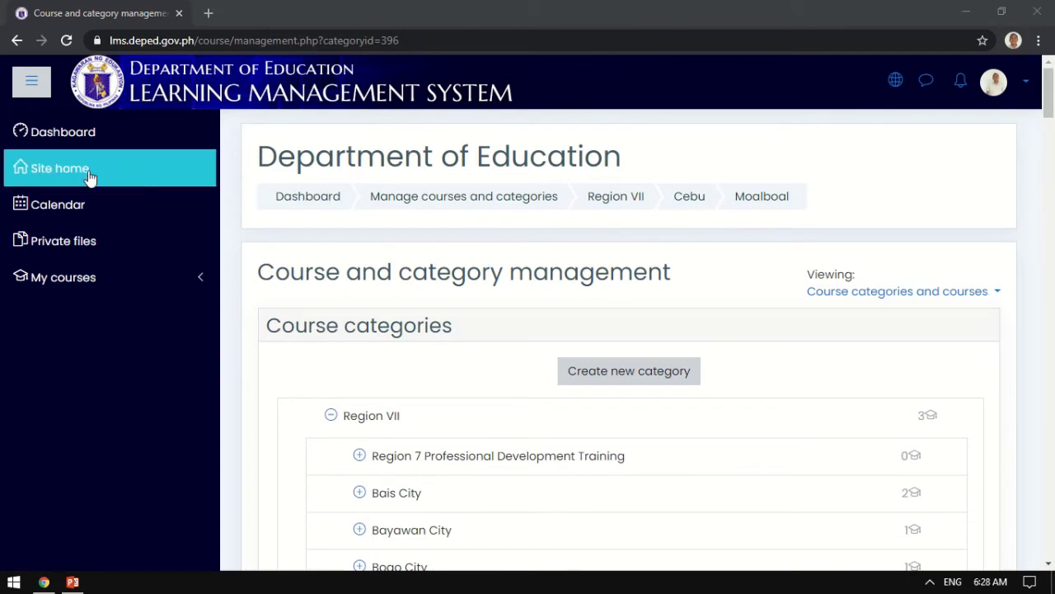
From Site home, go through Cebu page 2 and Moalboal to 119498 - Moalboal Central Elementary School.
{"action": "left_click", "coordinate": [65, 175]}
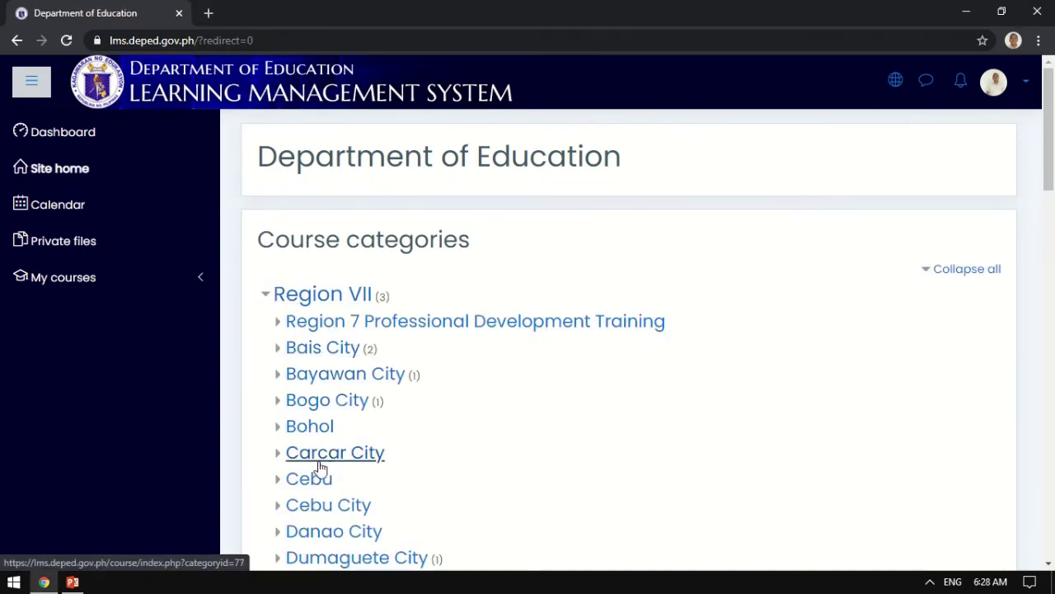
{"action": "left_click", "coordinate": [318, 481]}
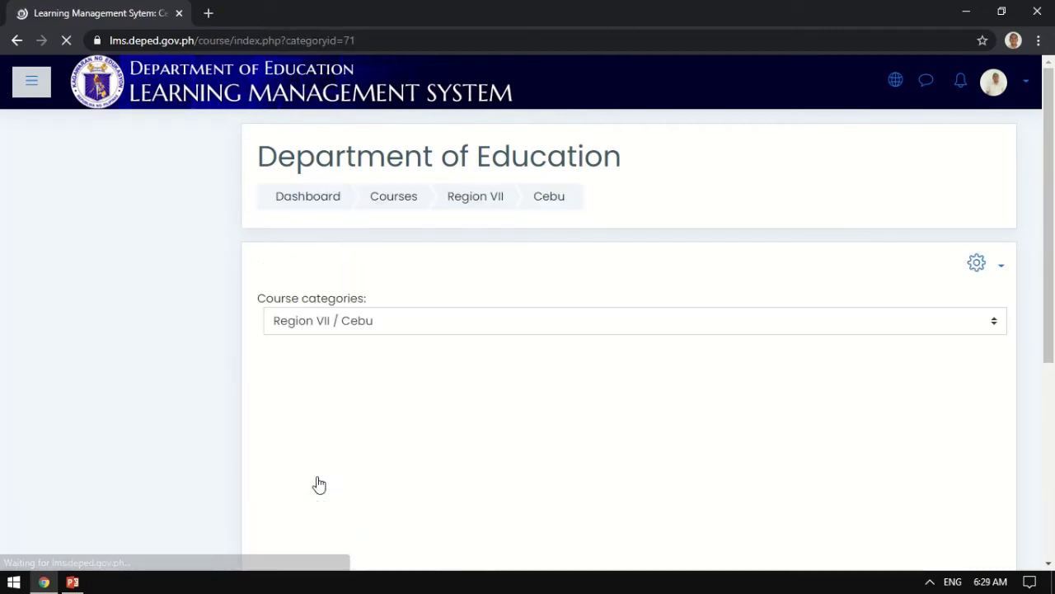
{"action": "left_click_drag", "start_coordinate": [1049, 223], "coordinate": [1049, 464]}
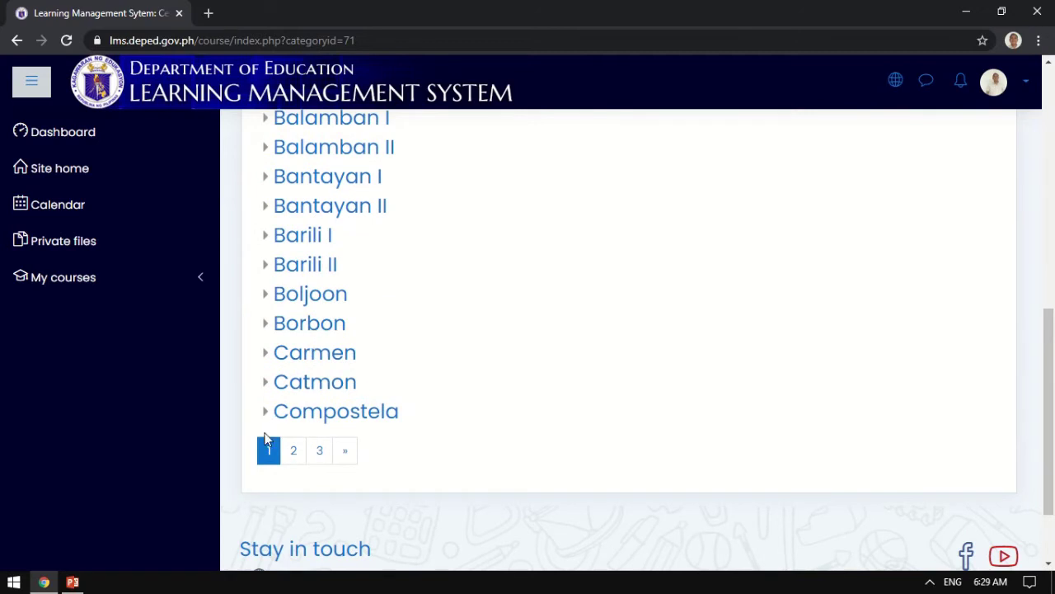
{"action": "left_click", "coordinate": [294, 453]}
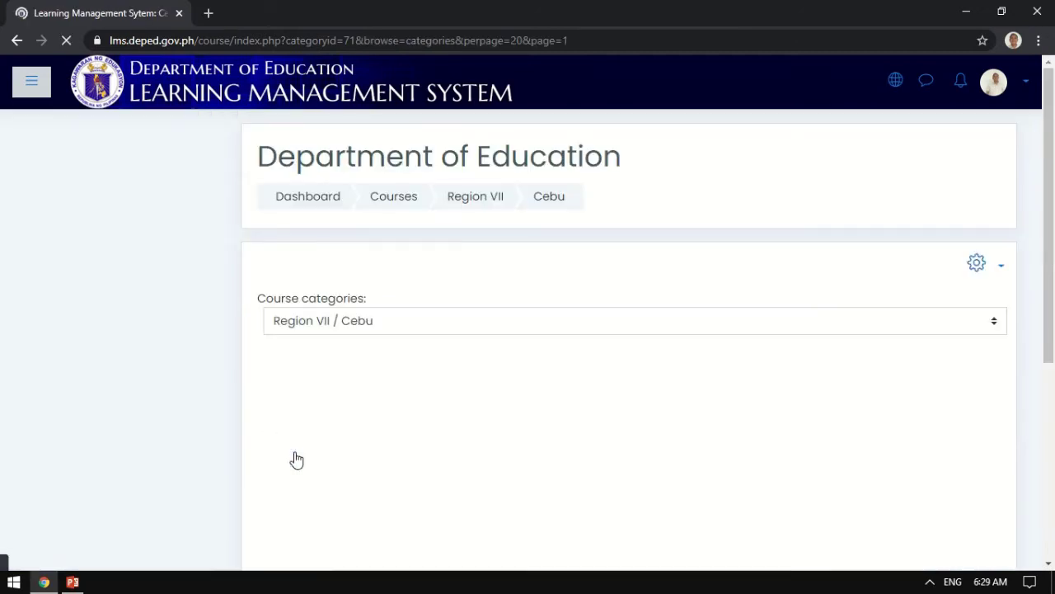
{"action": "left_click_drag", "start_coordinate": [1053, 177], "coordinate": [1051, 404]}
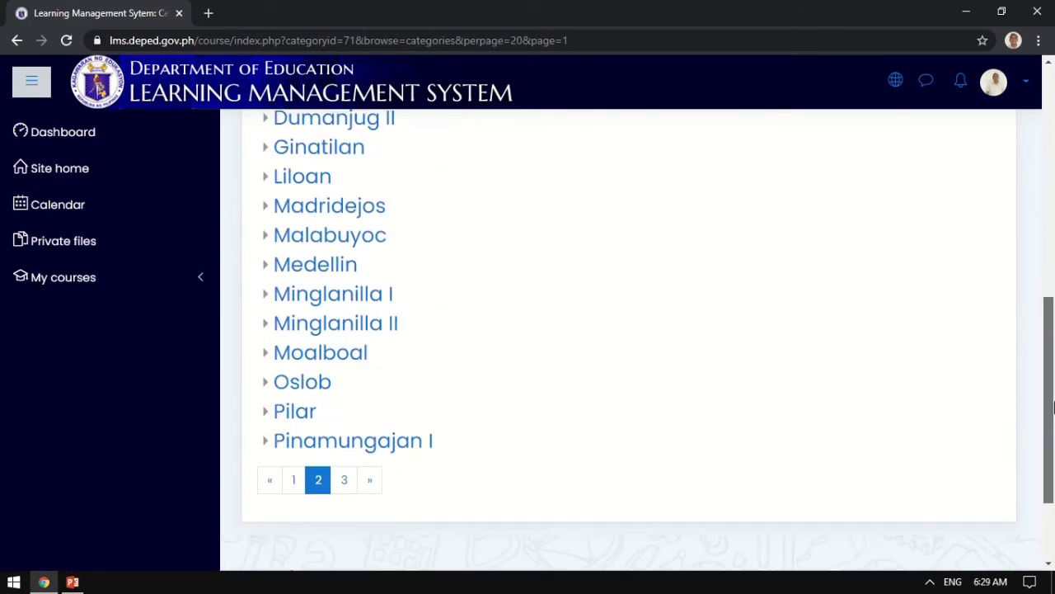
{"action": "left_click", "coordinate": [348, 354]}
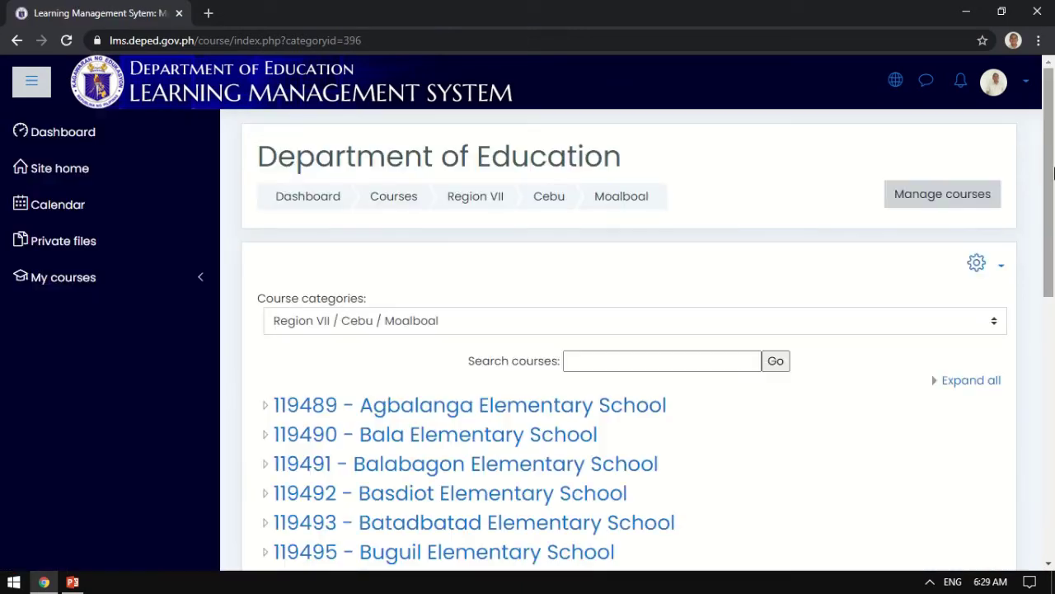
{"action": "scroll", "coordinate": [800, 349], "scroll_direction": "down", "scroll_amount": 2}
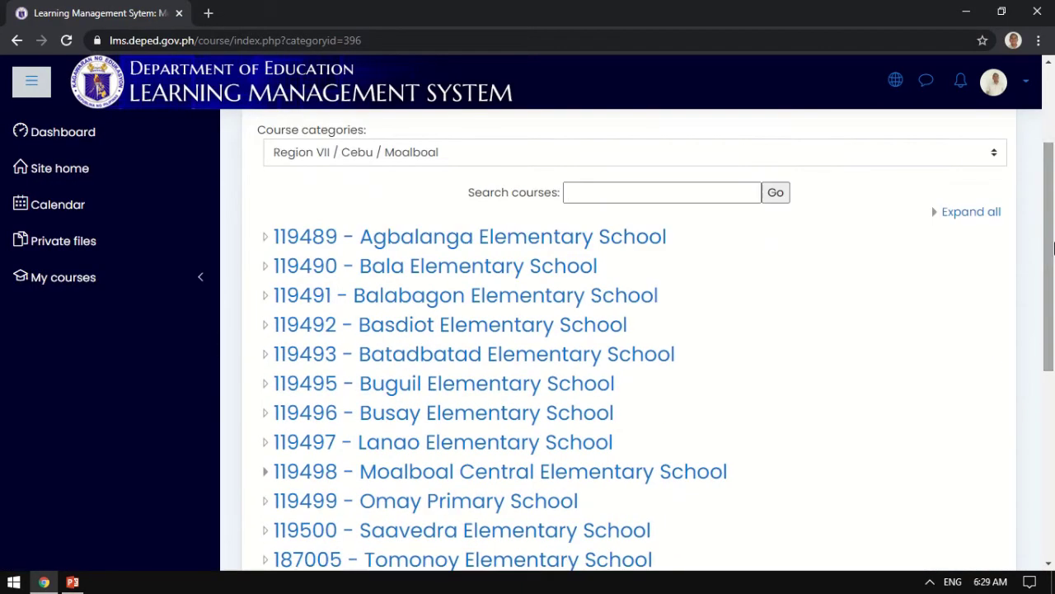
{"action": "left_click", "coordinate": [649, 471]}
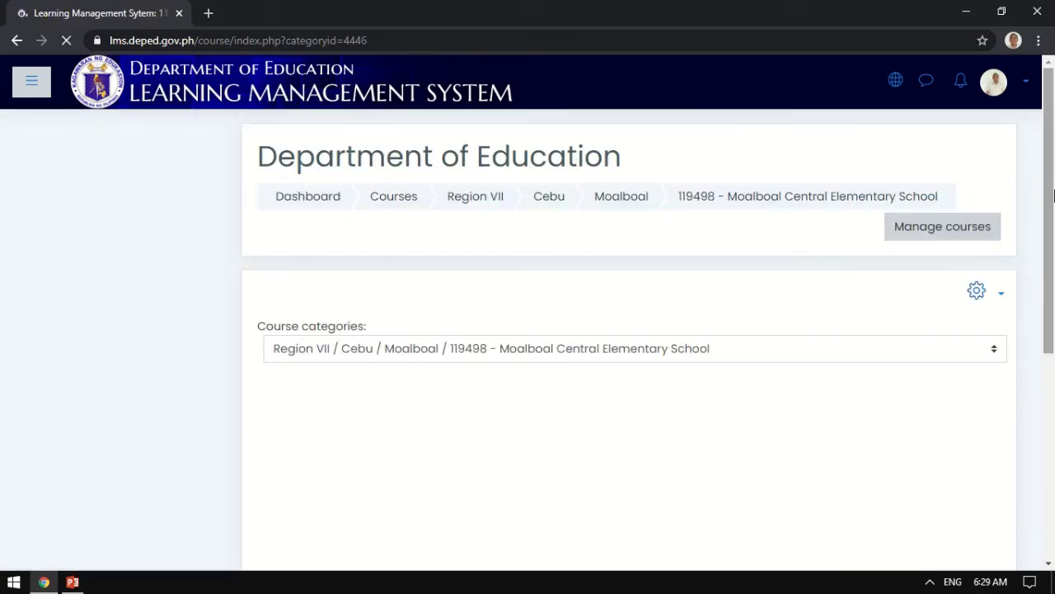
{"action": "left_click_drag", "start_coordinate": [1054, 194], "coordinate": [1054, 296]}
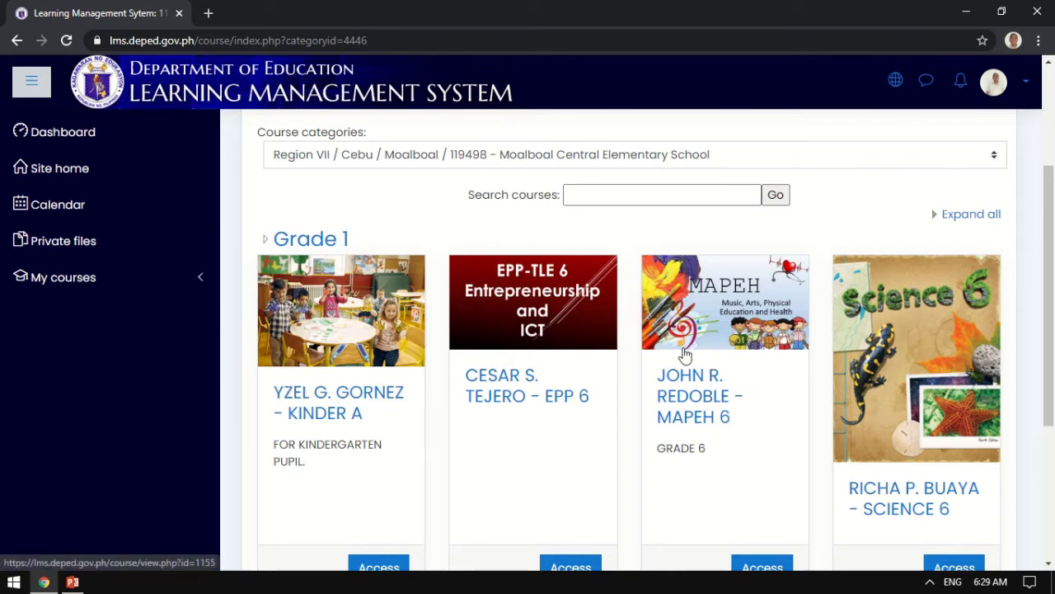
{"action": "scroll", "coordinate": [1034, 163], "scroll_direction": "up", "scroll_amount": 3}
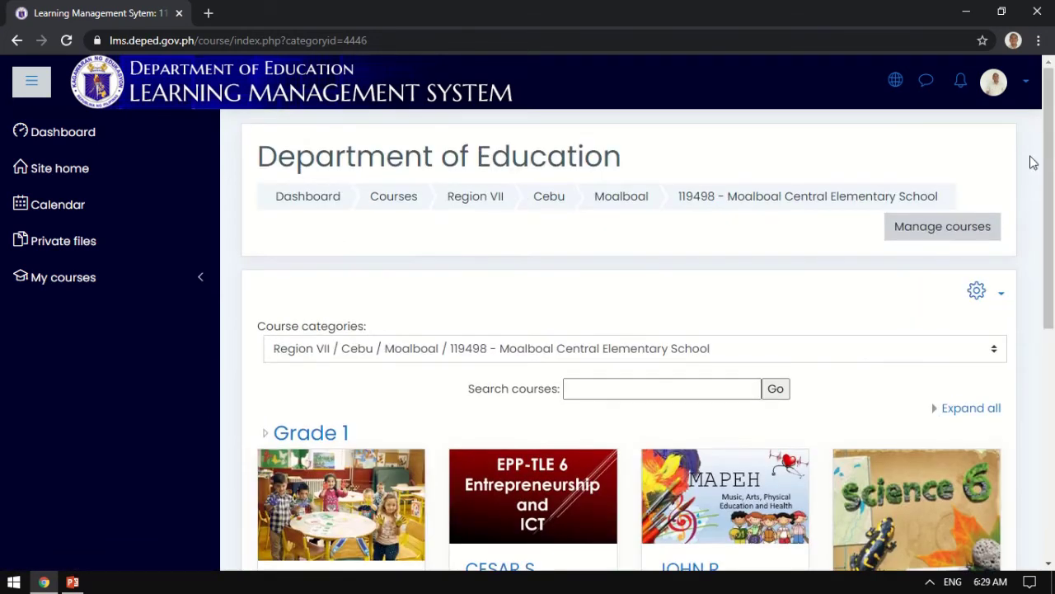
{"action": "left_click", "coordinate": [999, 299]}
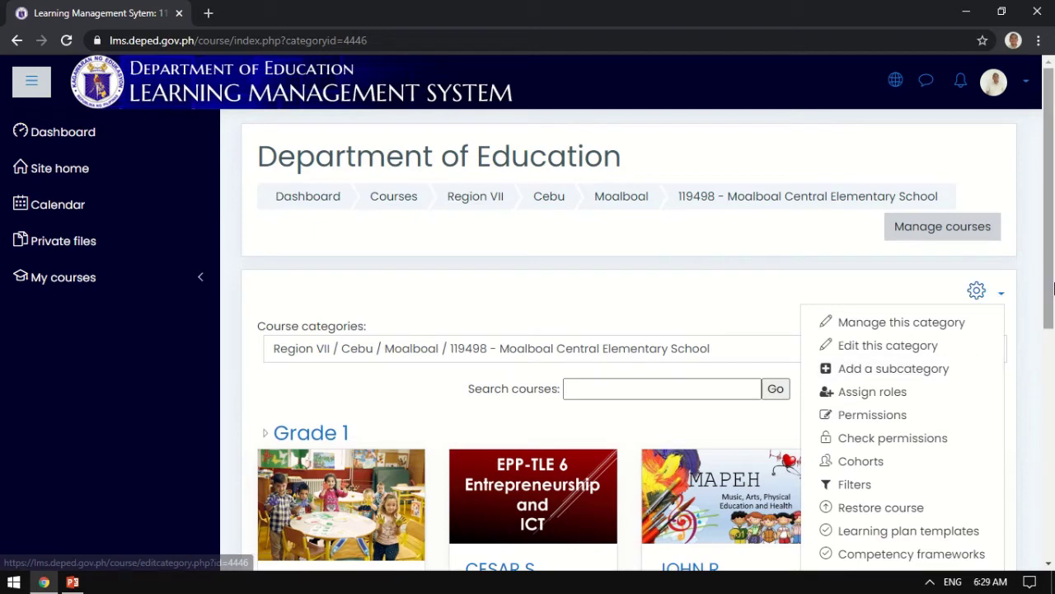
{"action": "left_click_drag", "start_coordinate": [1052, 286], "coordinate": [1050, 384]}
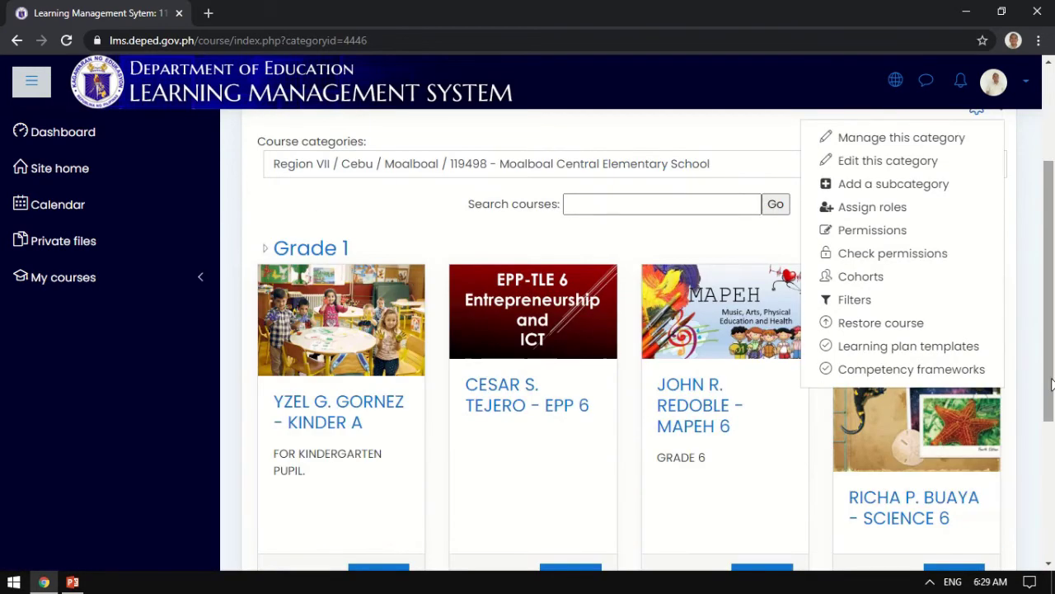
{"action": "left_click", "coordinate": [700, 241]}
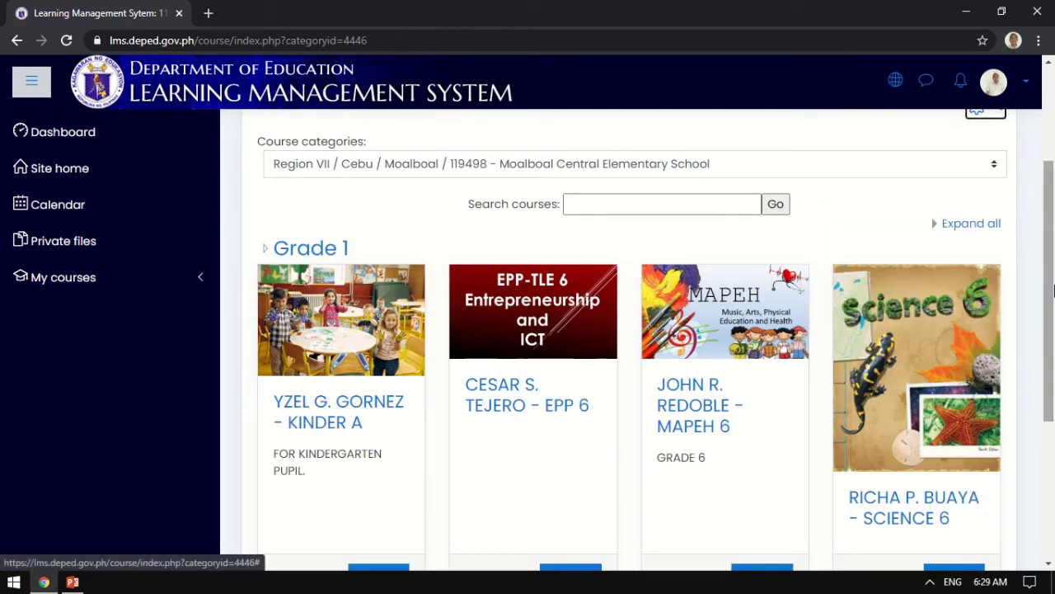
{"action": "left_click_drag", "start_coordinate": [1053, 289], "coordinate": [1052, 262]}
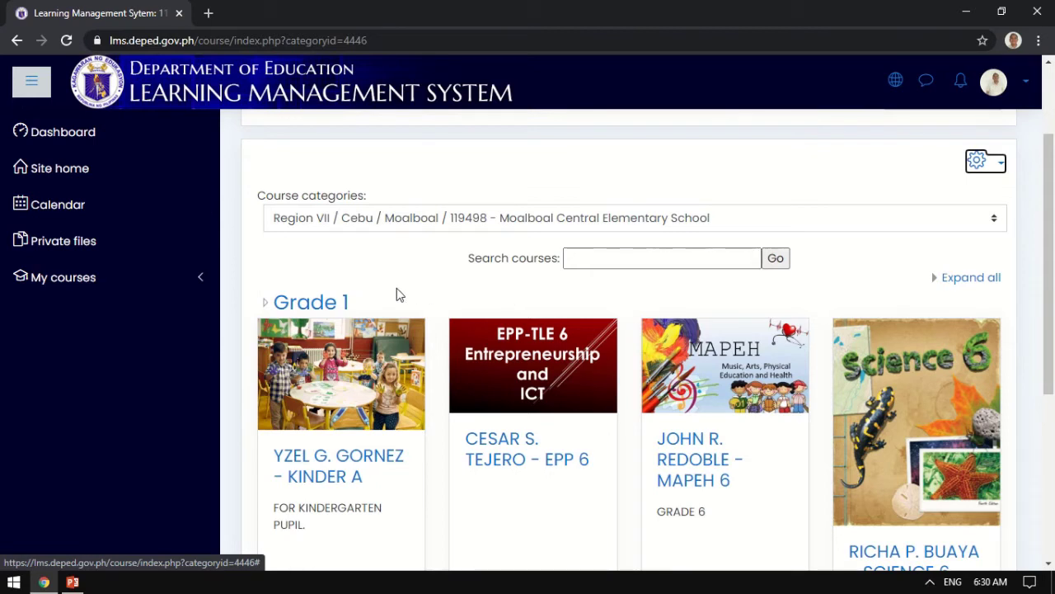
Open the Grade 1 category and scroll through its 'Grade 1 Class' page.
{"action": "left_click", "coordinate": [322, 301]}
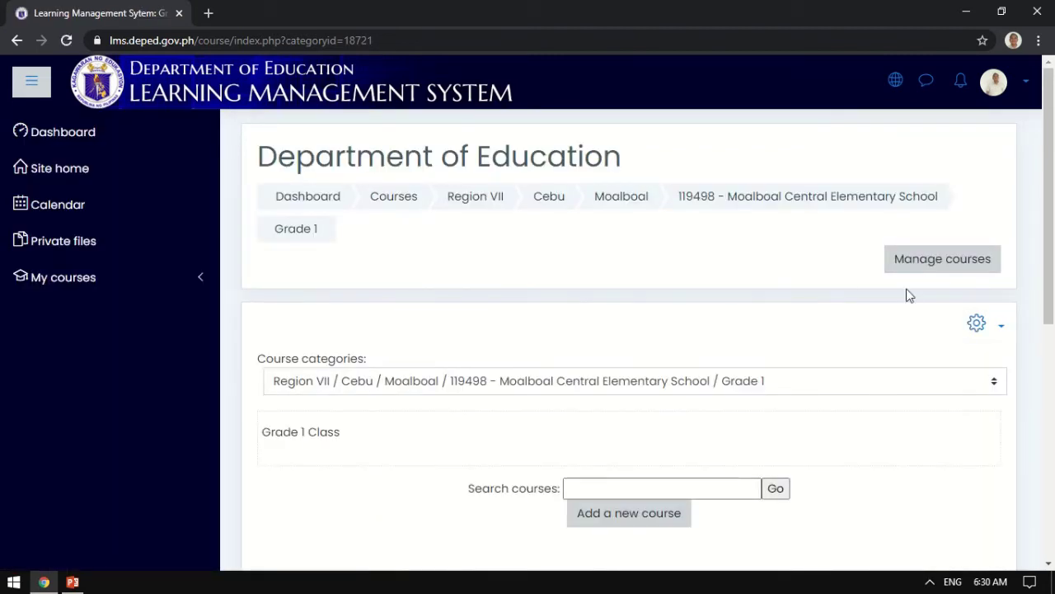
{"action": "scroll", "coordinate": [1054, 203], "scroll_direction": "down", "scroll_amount": 1}
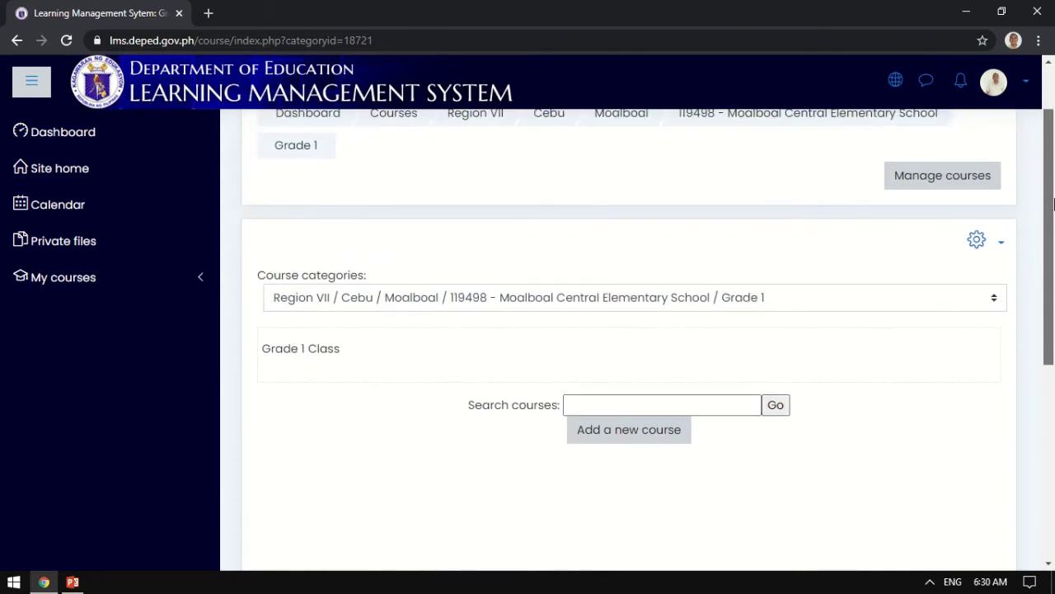
{"action": "left_click_drag", "start_coordinate": [1054, 204], "coordinate": [1054, 266]}
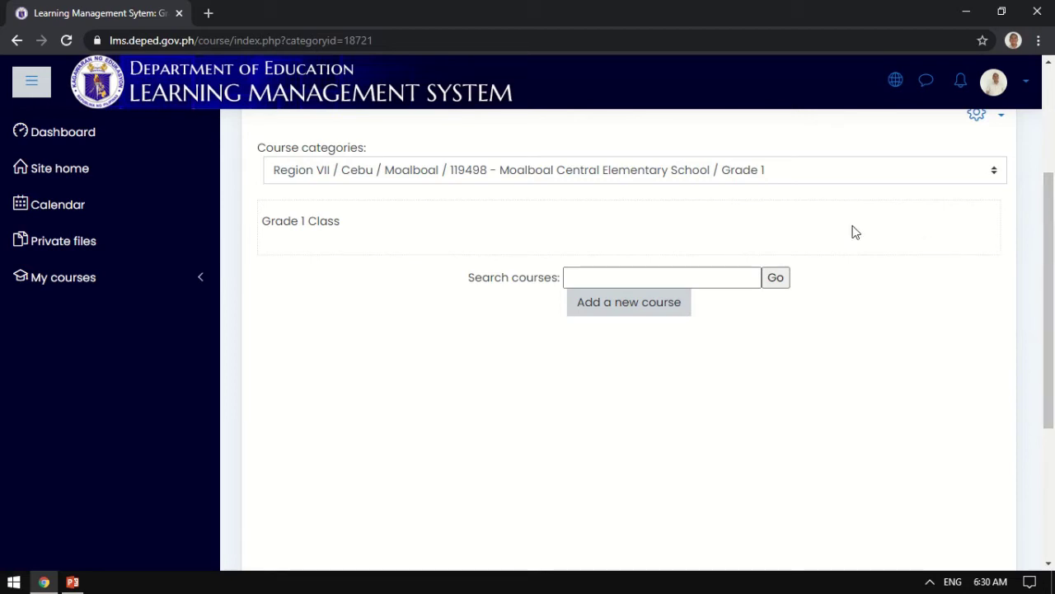
{"action": "left_click_drag", "start_coordinate": [1051, 264], "coordinate": [1051, 238]}
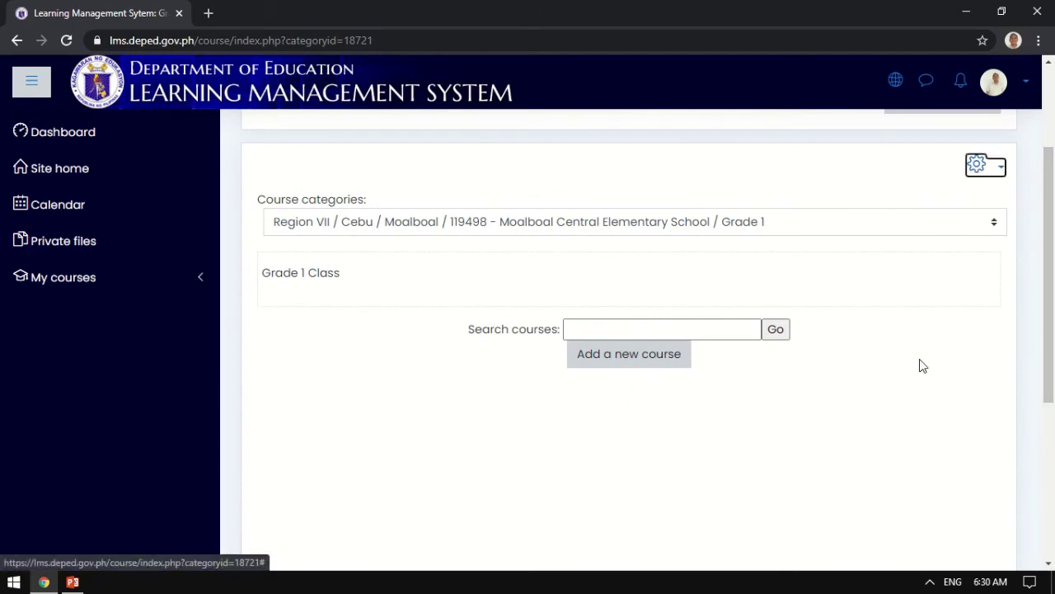
Start a new course in Grade 1 with the teacher's full name as its full name.
{"action": "left_click", "coordinate": [643, 357]}
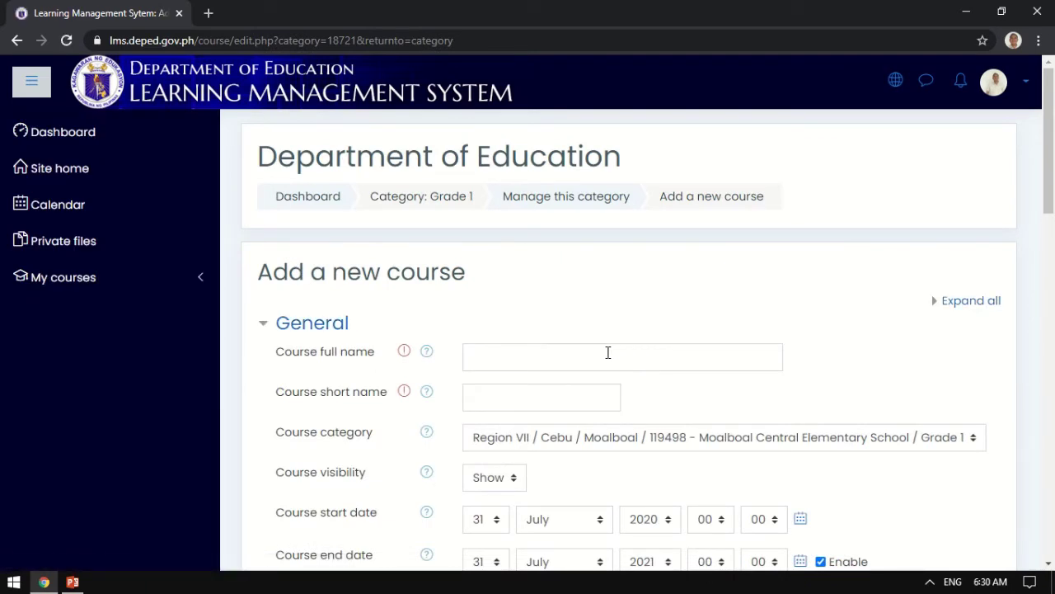
{"action": "left_click", "coordinate": [598, 354]}
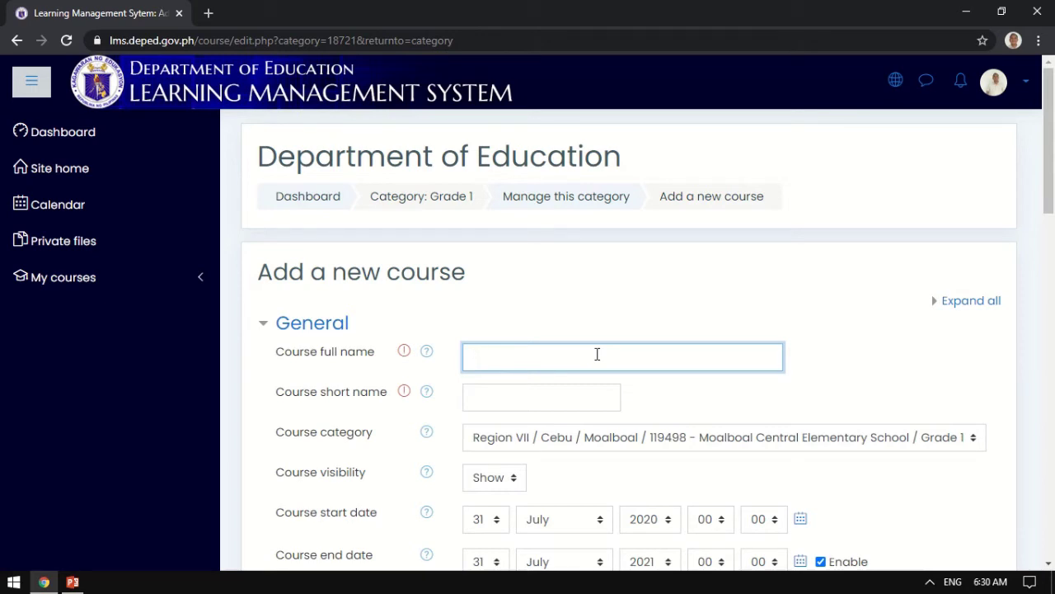
{"action": "type", "text": "HAZEL P"}
{"action": "key", "text": "BackSpace"}
{"action": "key", "text": "BackSpace"}
{"action": "key", "text": "BackSpace"}
{"action": "key", "text": "BackSpace"}
{"action": "key", "text": "BackSpace"}
{"action": "key", "text": "BackSpace"}
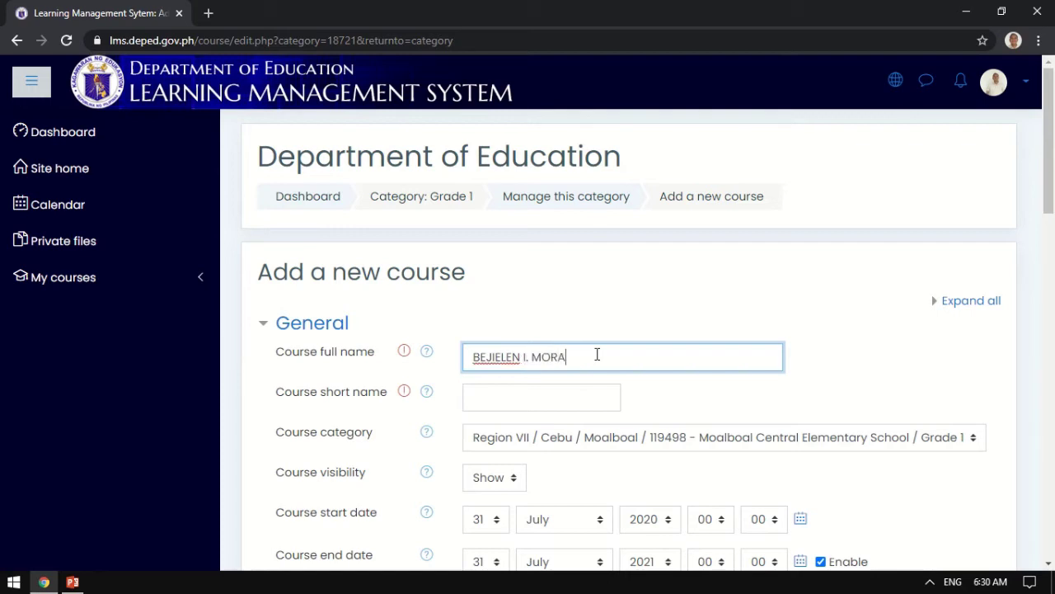
Set the short name to 'GRADE 1 - RED' and disable the course end date.
{"action": "left_click", "coordinate": [555, 389]}
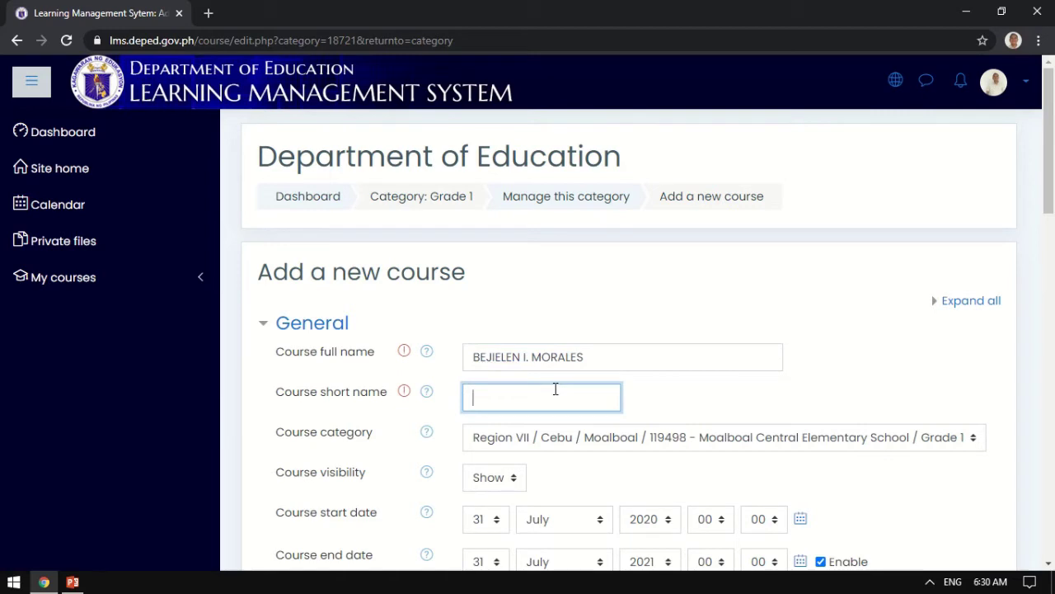
{"action": "type", "text": "GRADDE"}
{"action": "key", "text": "BackSpace"}
{"action": "key", "text": "BackSpace"}
{"action": "type", "text": "E 1 - A"}
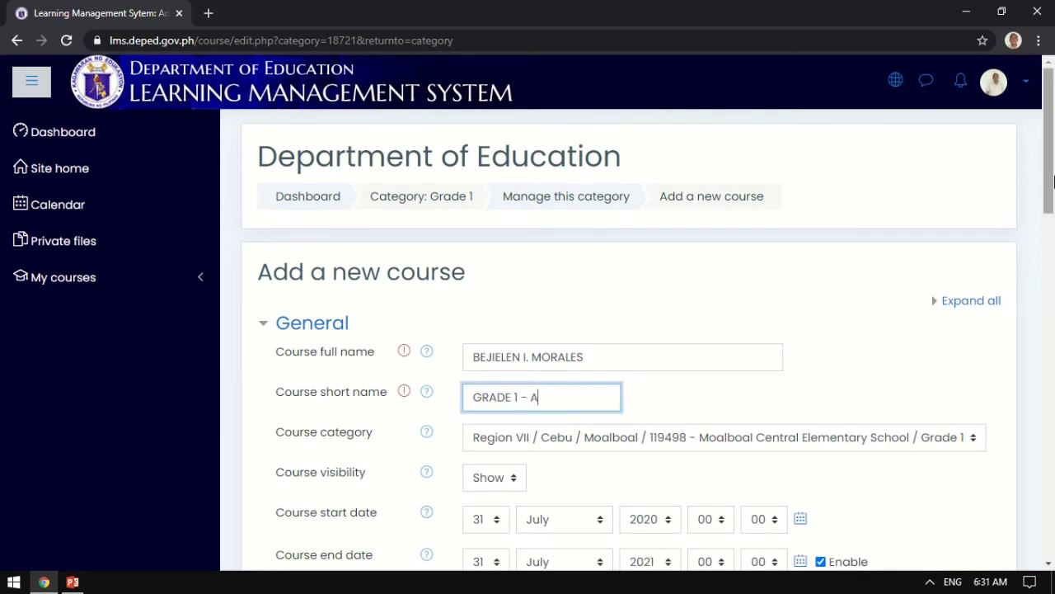
{"action": "left_click_drag", "start_coordinate": [1053, 179], "coordinate": [1051, 200]}
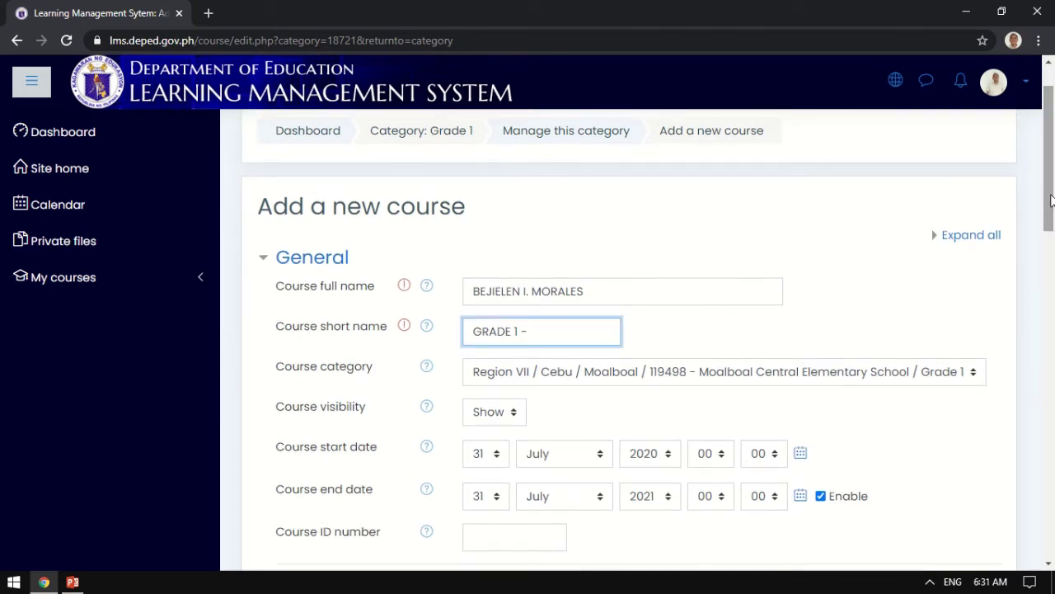
{"action": "type", "text": "RED"}
{"action": "left_click_drag", "start_coordinate": [1051, 201], "coordinate": [1053, 232]}
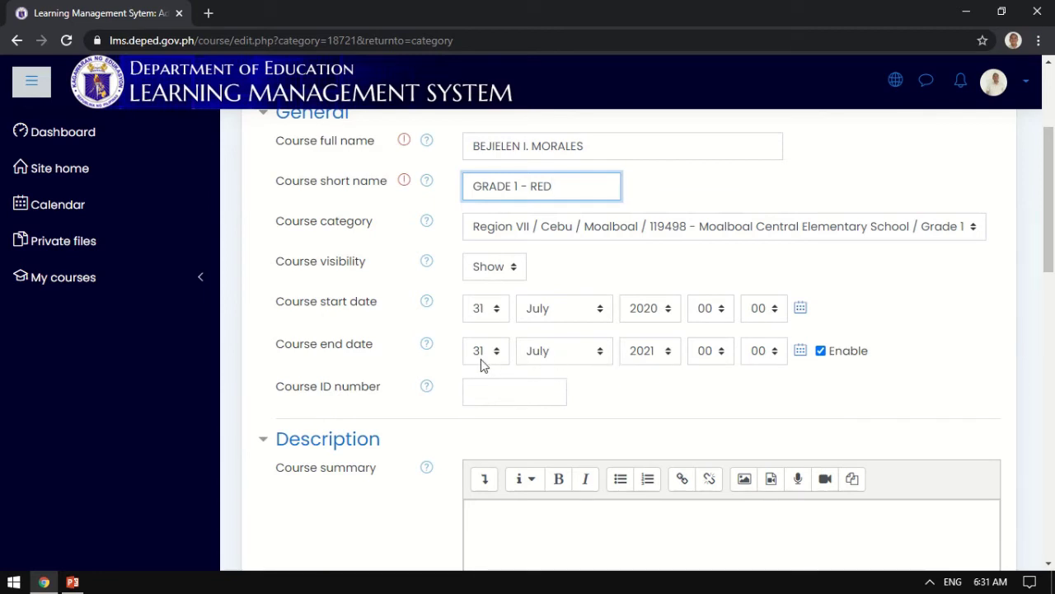
{"action": "left_click", "coordinate": [821, 353]}
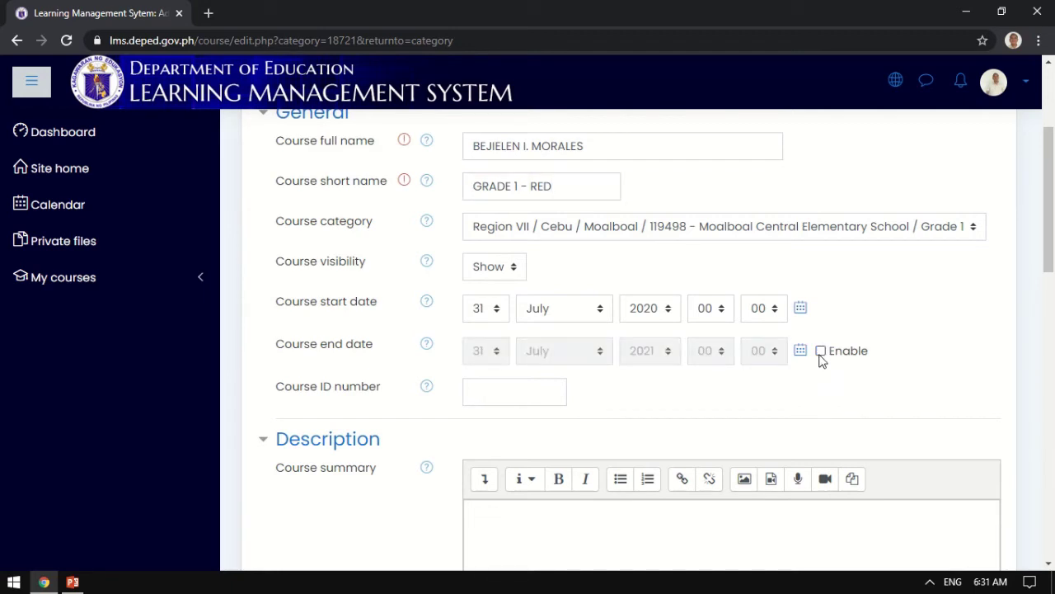
{"action": "scroll", "coordinate": [1052, 195], "scroll_direction": "up", "scroll_amount": 1}
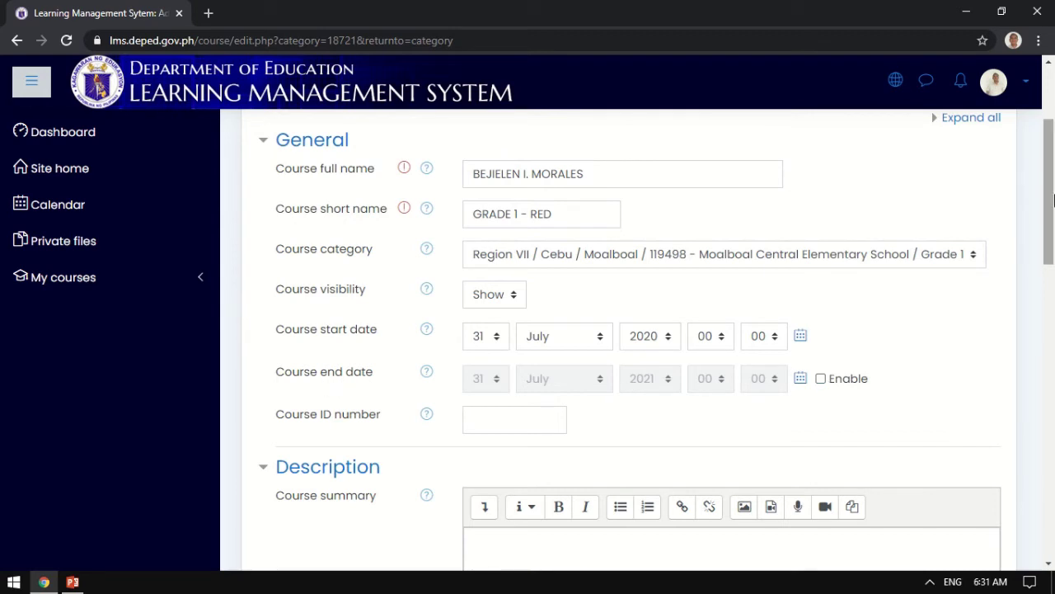
{"action": "left_click_drag", "start_coordinate": [1052, 218], "coordinate": [1052, 372]}
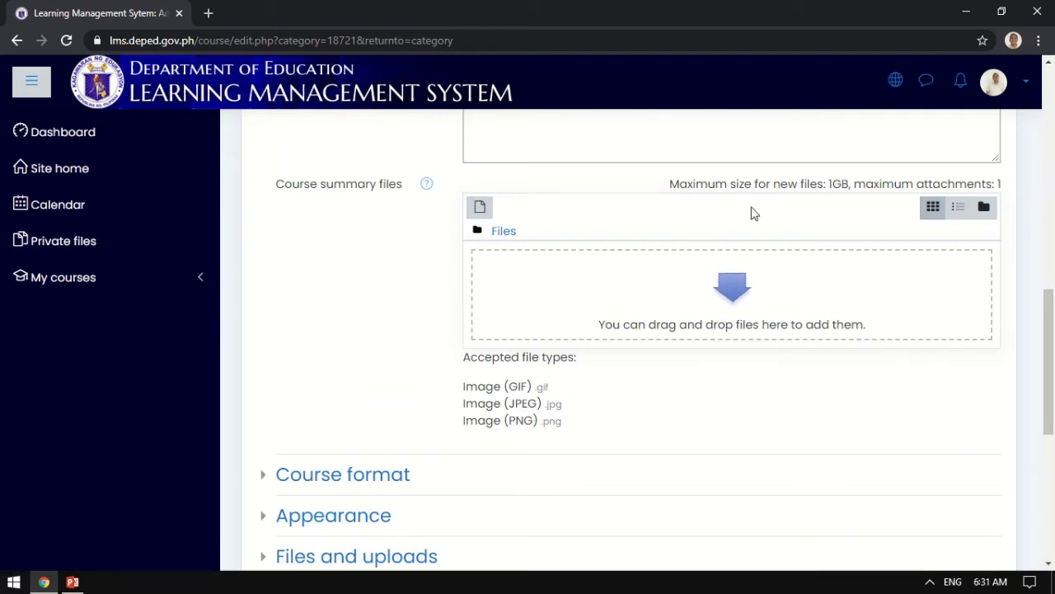
In the summary files picker, choose Upload a file and browse to the EDITING FILES folder.
{"action": "left_click", "coordinate": [479, 209]}
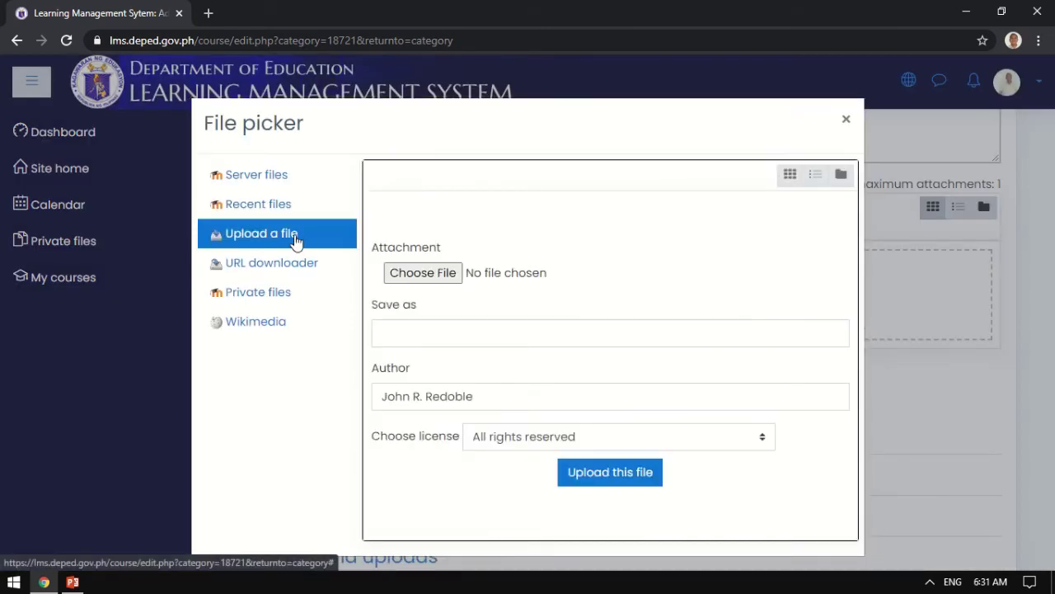
{"action": "left_click", "coordinate": [846, 120]}
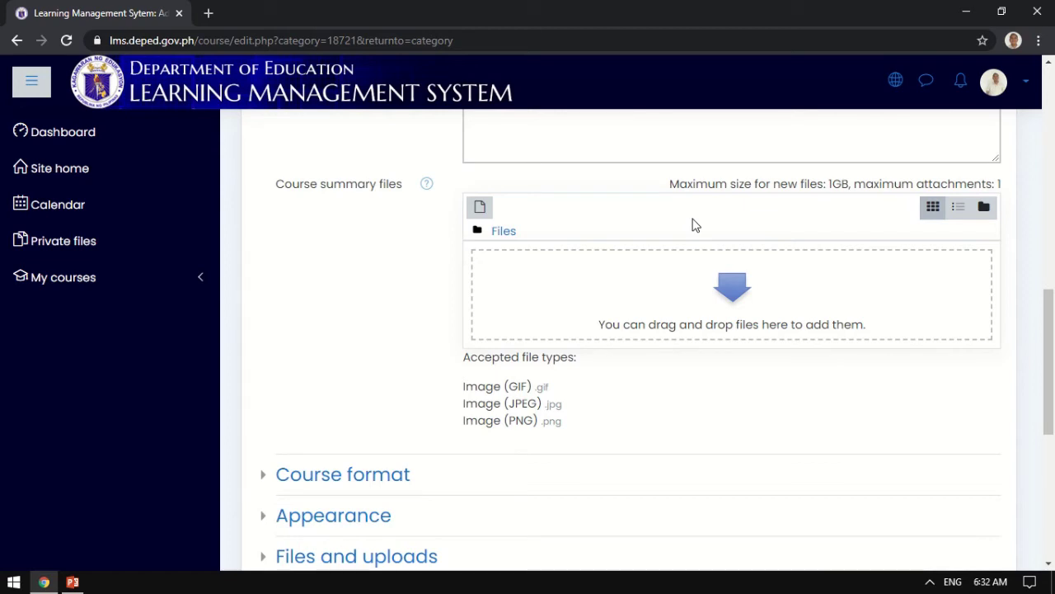
{"action": "left_click", "coordinate": [480, 207]}
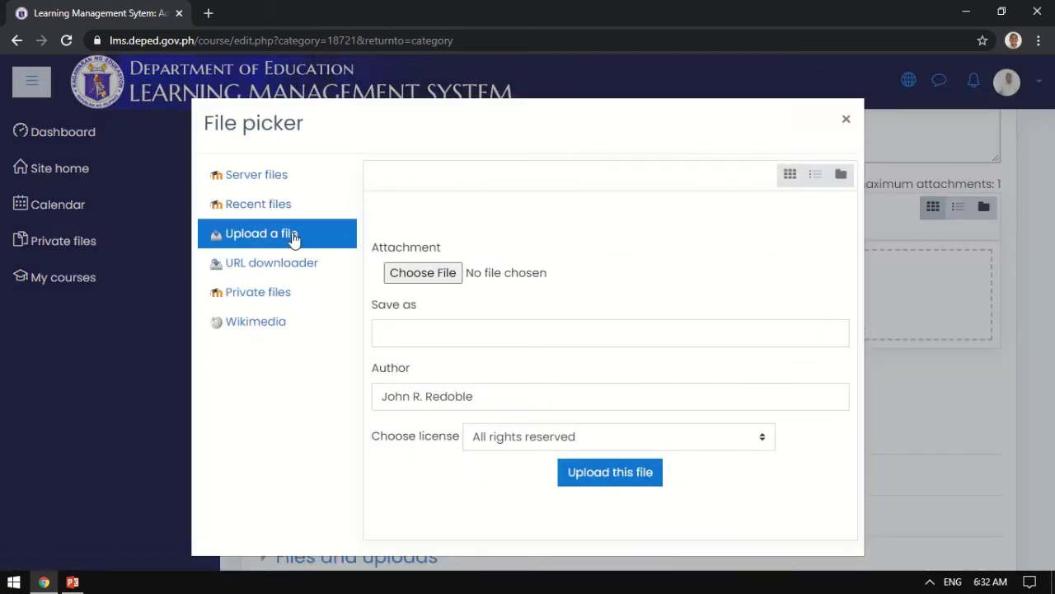
{"action": "left_click", "coordinate": [412, 277]}
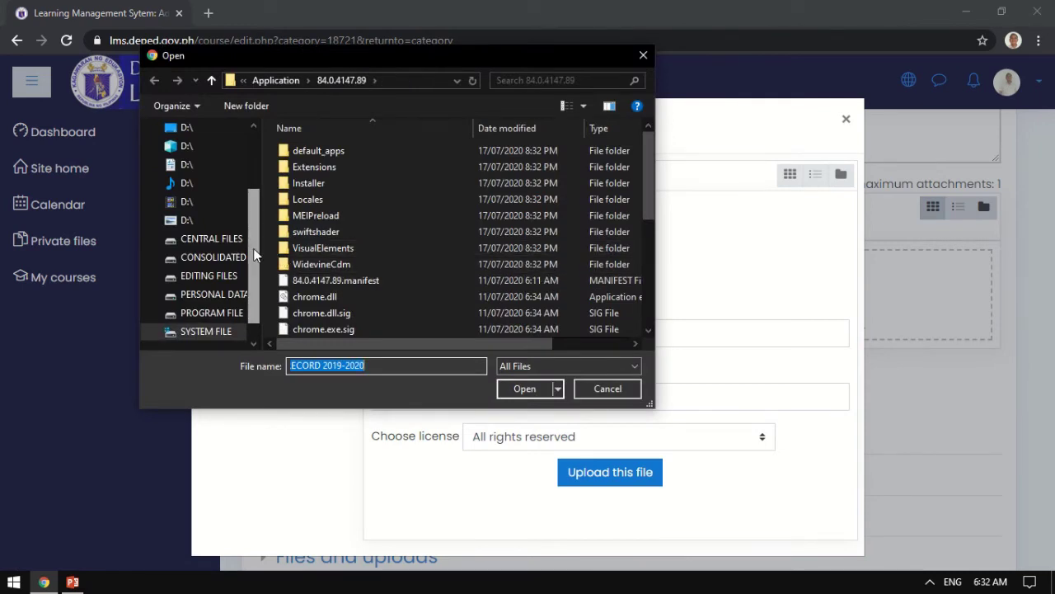
{"action": "scroll", "coordinate": [224, 280], "scroll_direction": "down", "scroll_amount": 1}
{"action": "left_click", "coordinate": [224, 281]}
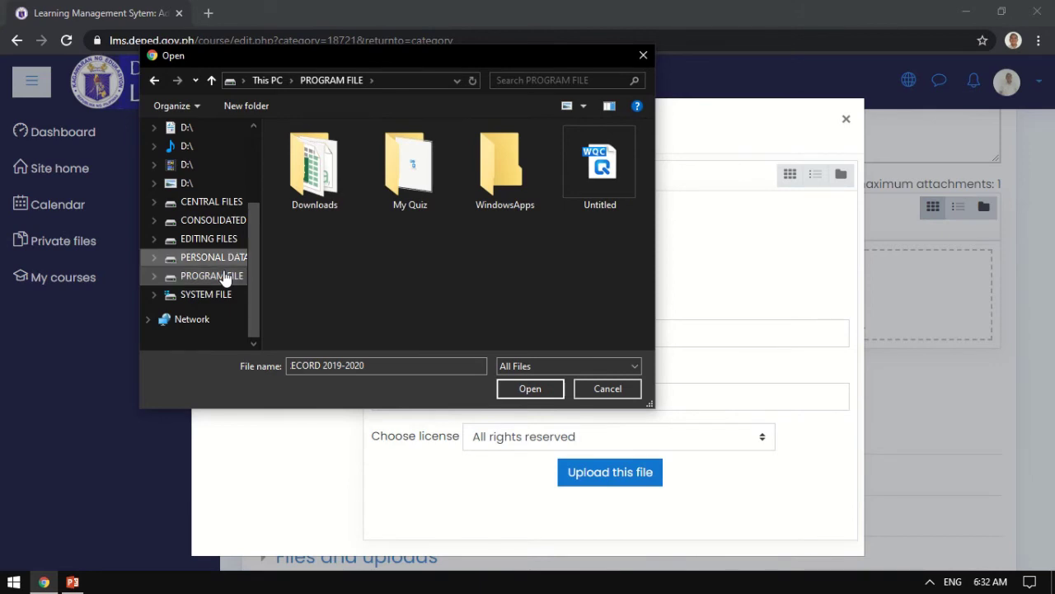
{"action": "key", "text": "Up"}
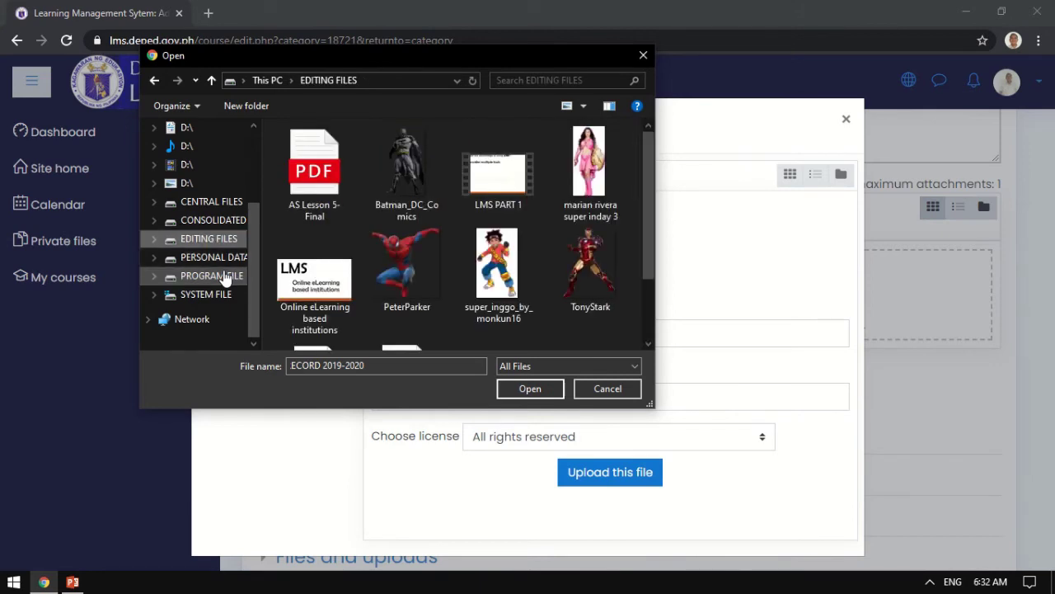
Pick the JPG image and upload it into the course summary files.
{"action": "left_click", "coordinate": [594, 185]}
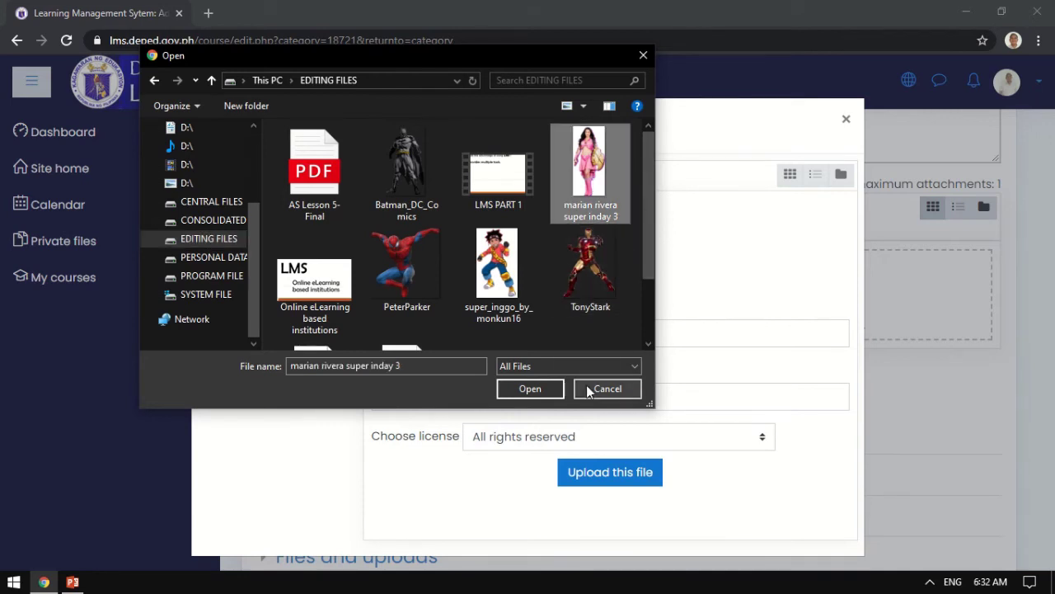
{"action": "left_click", "coordinate": [532, 388]}
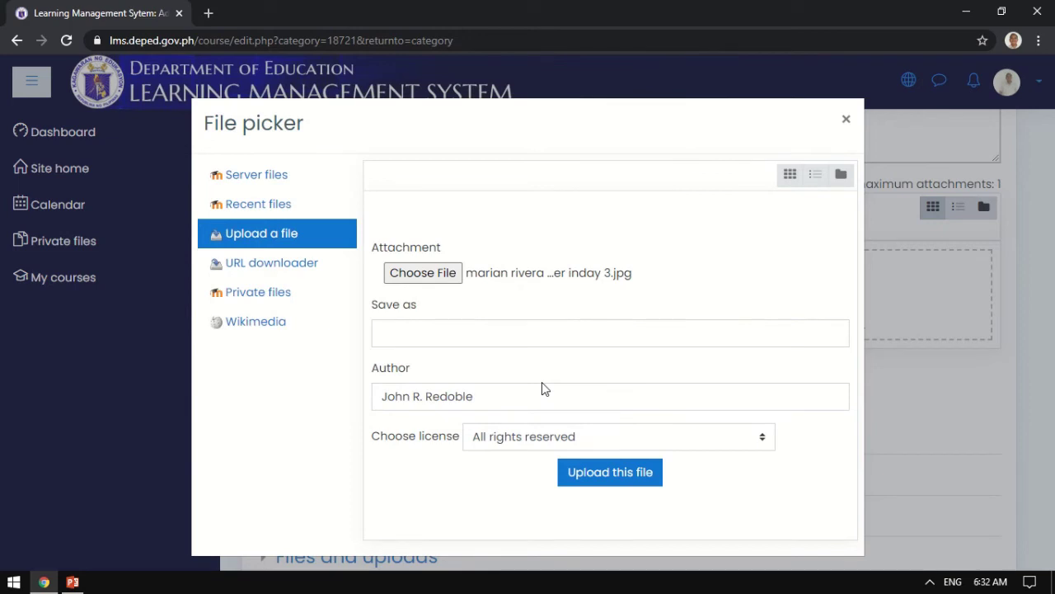
{"action": "left_click", "coordinate": [445, 273]}
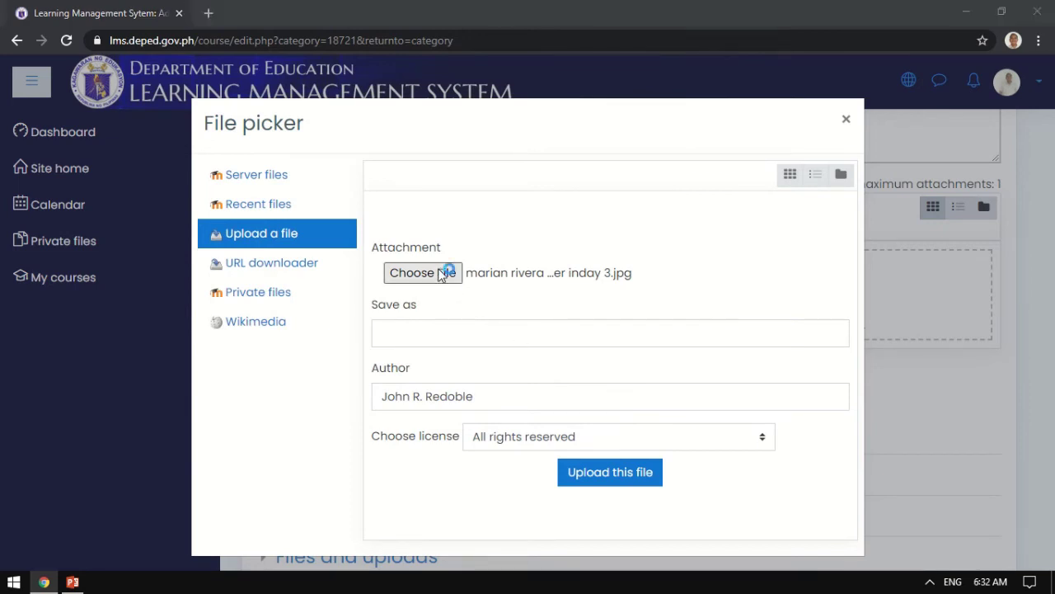
{"action": "left_click", "coordinate": [589, 169]}
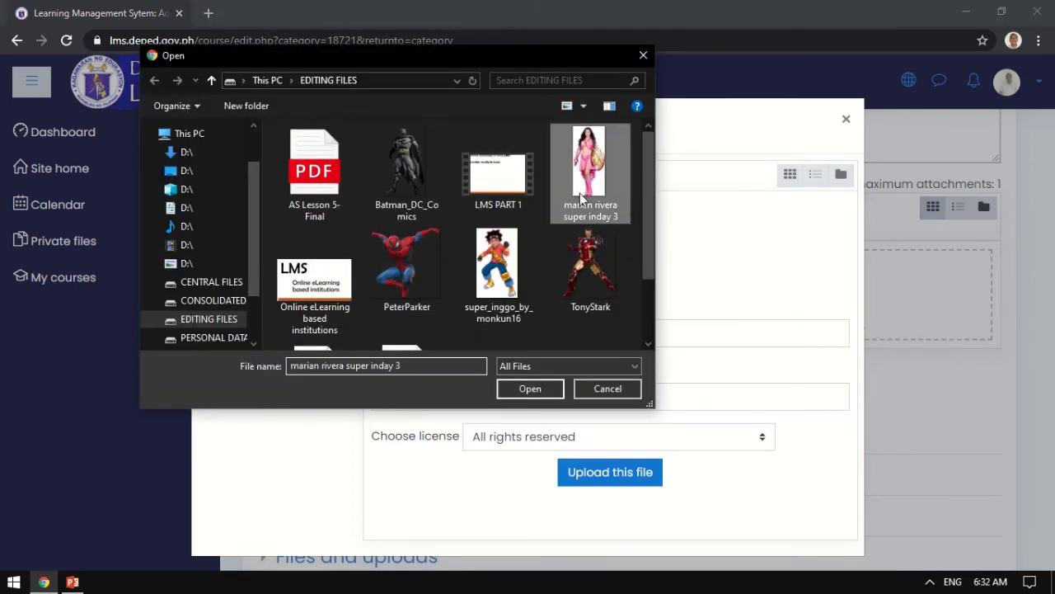
{"action": "left_click", "coordinate": [532, 389]}
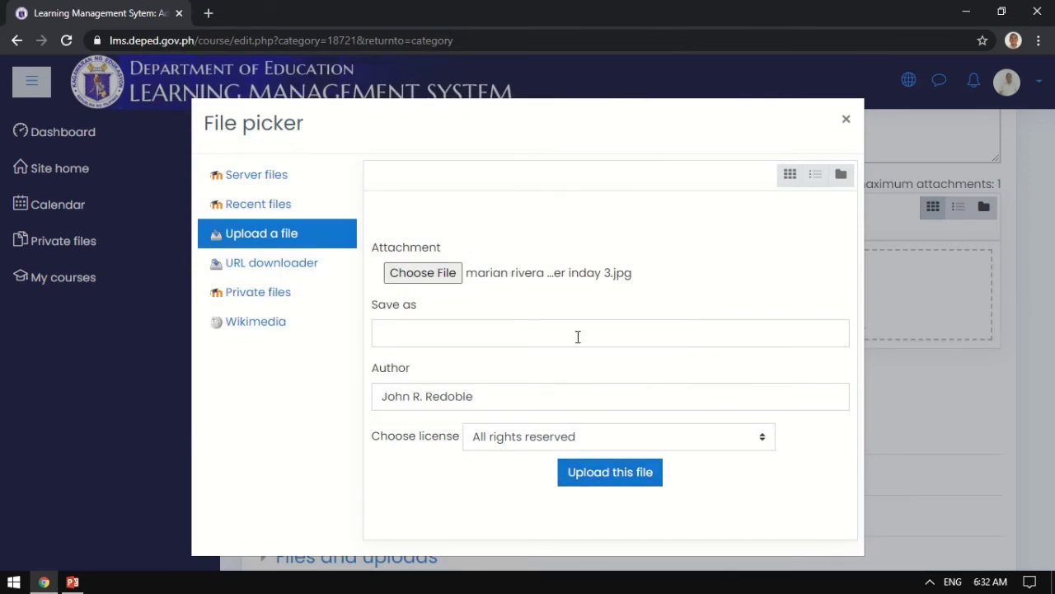
{"action": "left_click", "coordinate": [598, 486]}
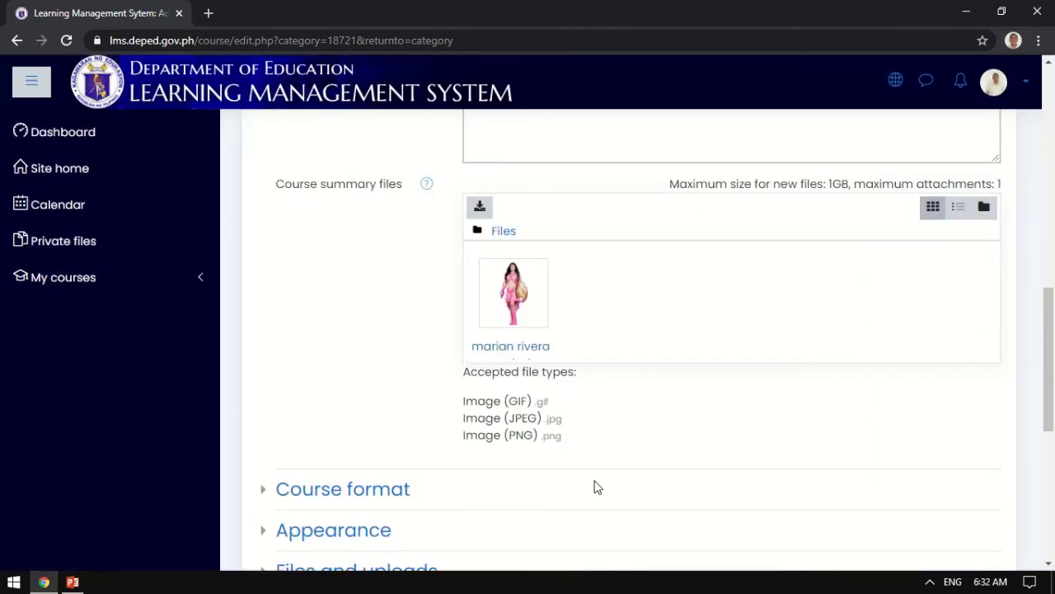
Write the course summary 'Grade 1 - Red. Adviser' followed by the adviser's name.
{"action": "left_click_drag", "start_coordinate": [1050, 341], "coordinate": [1050, 465]}
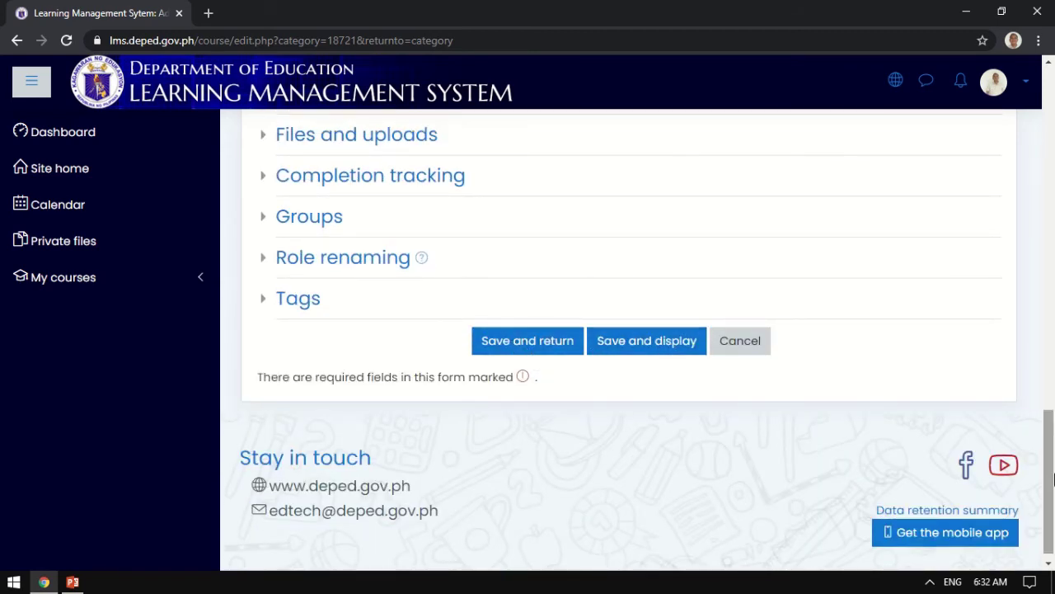
{"action": "left_click", "coordinate": [1050, 378]}
{"action": "left_click_drag", "start_coordinate": [1050, 377], "coordinate": [1030, 181]}
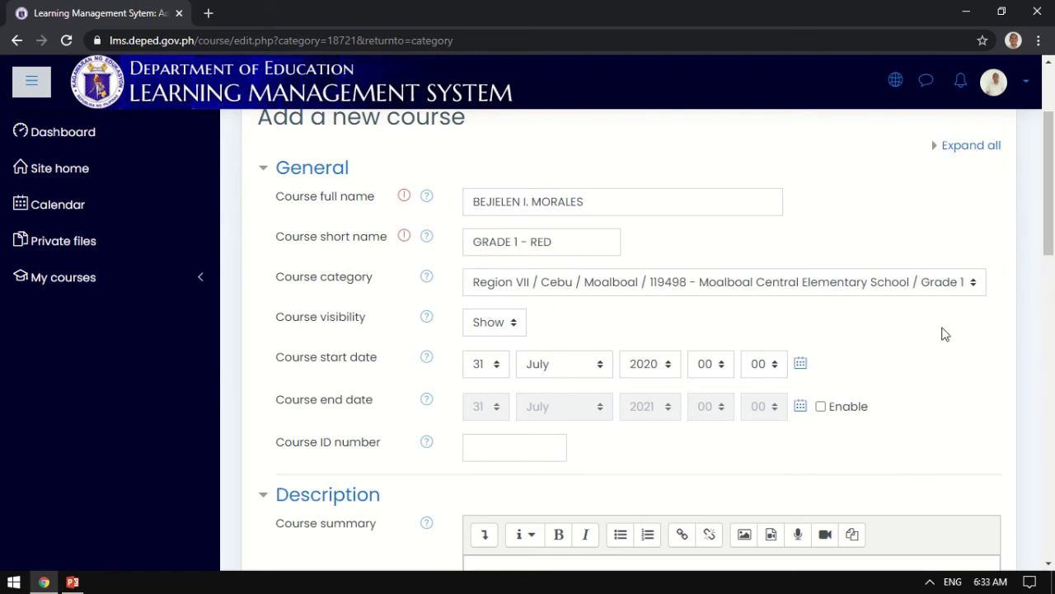
{"action": "left_click_drag", "start_coordinate": [1048, 248], "coordinate": [1051, 402]}
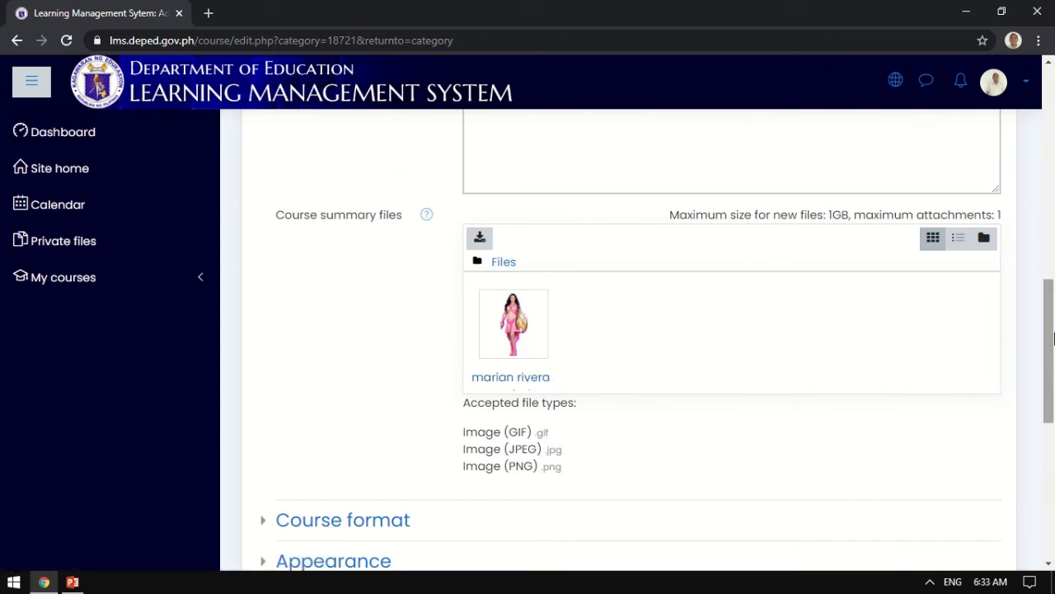
{"action": "left_click_drag", "start_coordinate": [1053, 338], "coordinate": [1053, 275]}
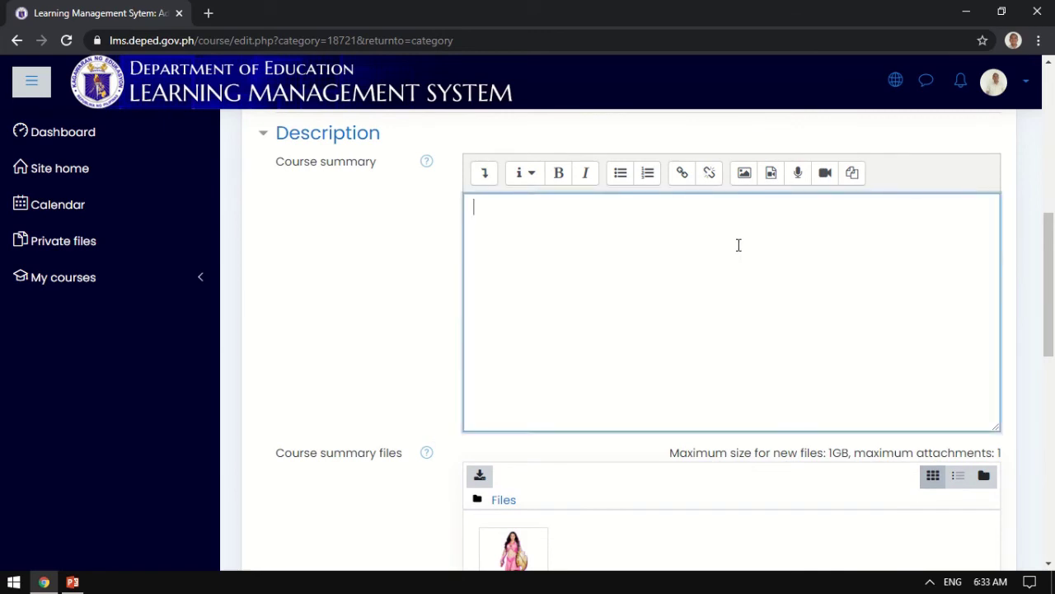
{"action": "type", "text": "gRA"}
{"action": "key", "text": "BackSpace"}
{"action": "key", "text": "BackSpace"}
{"action": "type", "text": "Grade 1 - Red. Adv"}
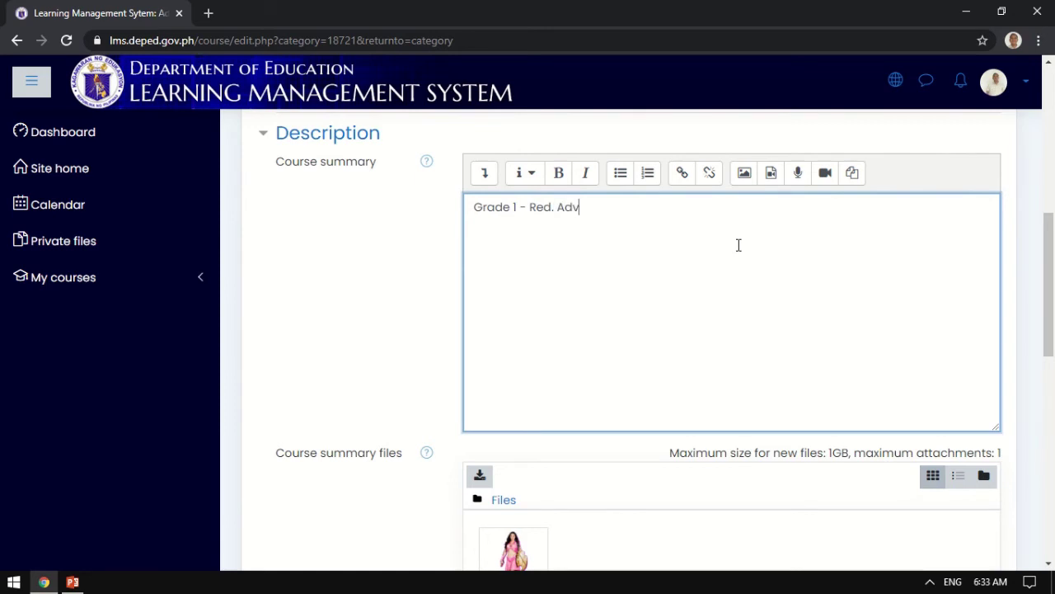
{"action": "type", "text": "iser Mrs. Morales"}
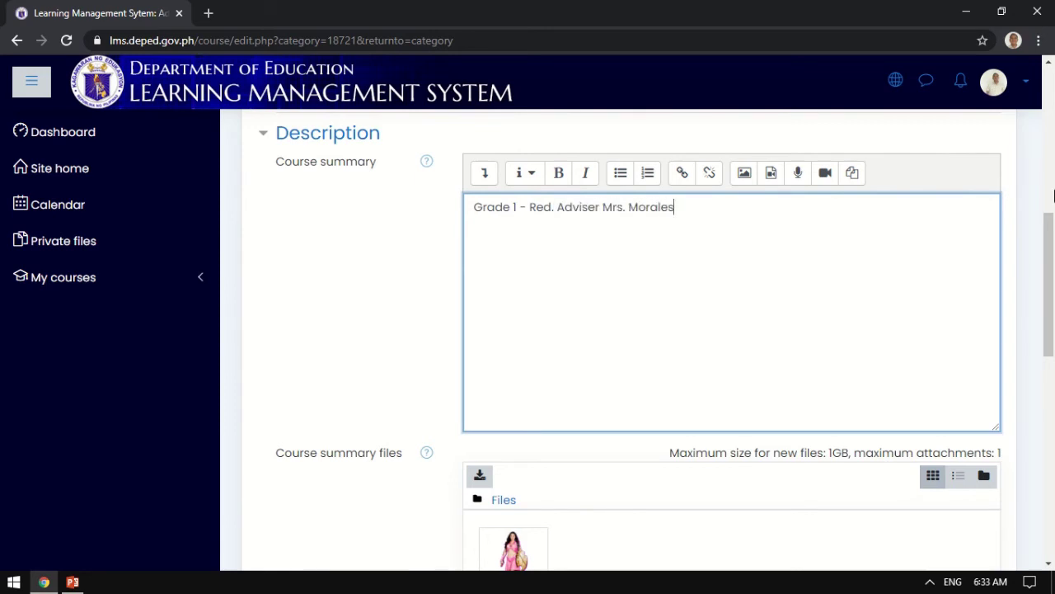
{"action": "left_click_drag", "start_coordinate": [1052, 237], "coordinate": [1053, 388]}
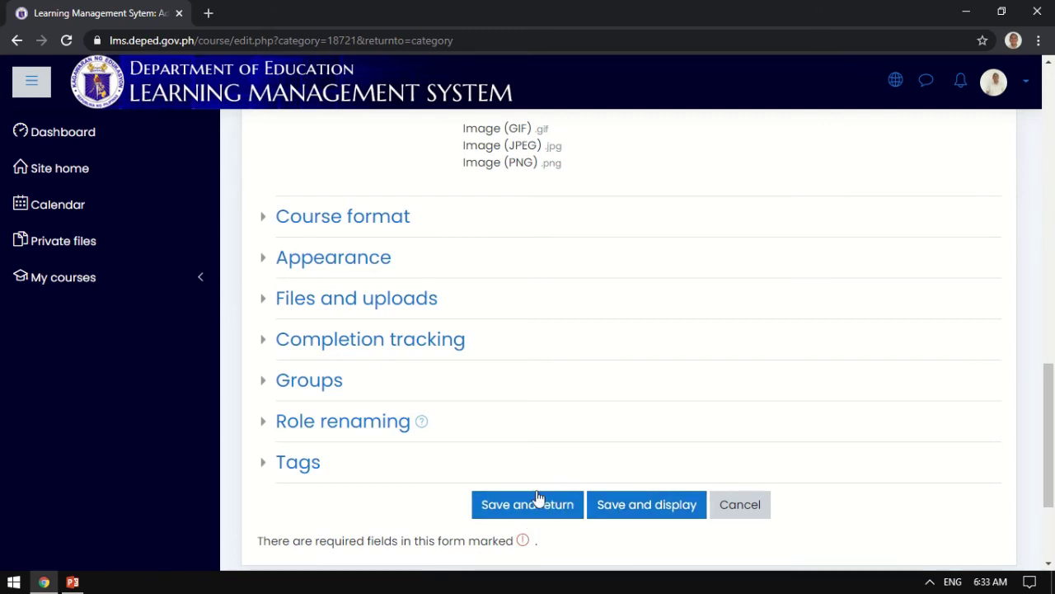
Save and display the GRADE 1 - RED course, reaching its empty Participants page.
{"action": "left_click", "coordinate": [634, 506]}
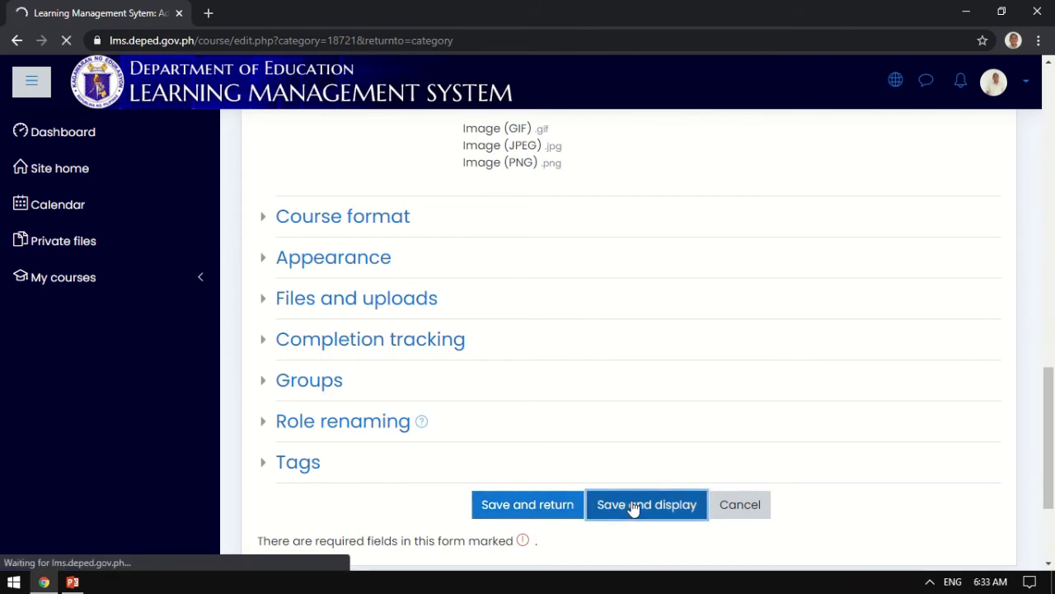
{"action": "mouse_move", "coordinate": [471, 7]}
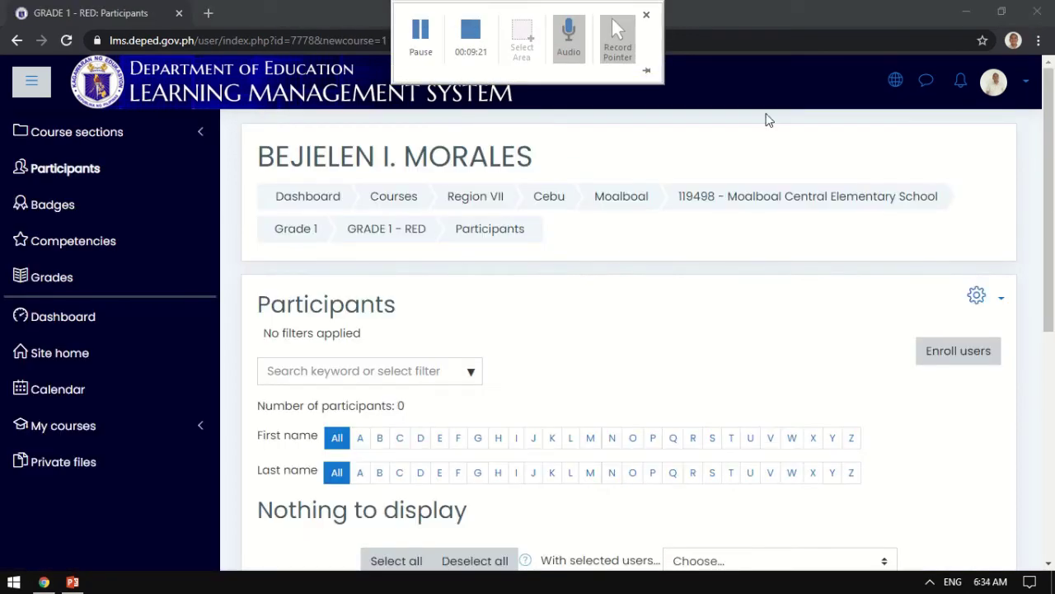
{"action": "left_click_drag", "start_coordinate": [1048, 198], "coordinate": [1053, 443]}
{"action": "left_click_drag", "start_coordinate": [1053, 511], "coordinate": [1047, 199]}
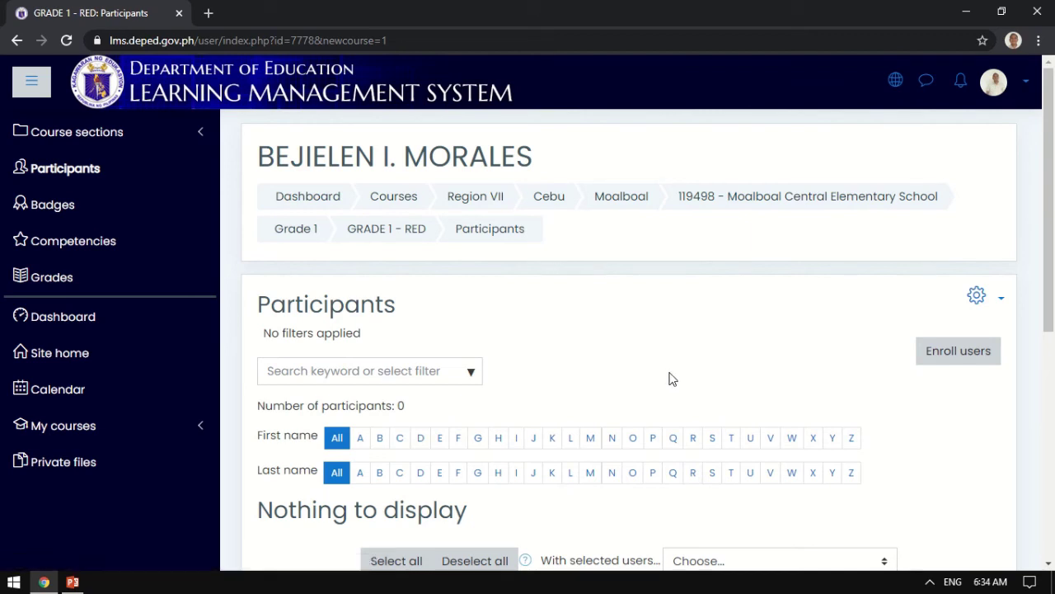
In the Enroll users dialog, find the first student by surname and select them.
{"action": "left_click", "coordinate": [960, 355]}
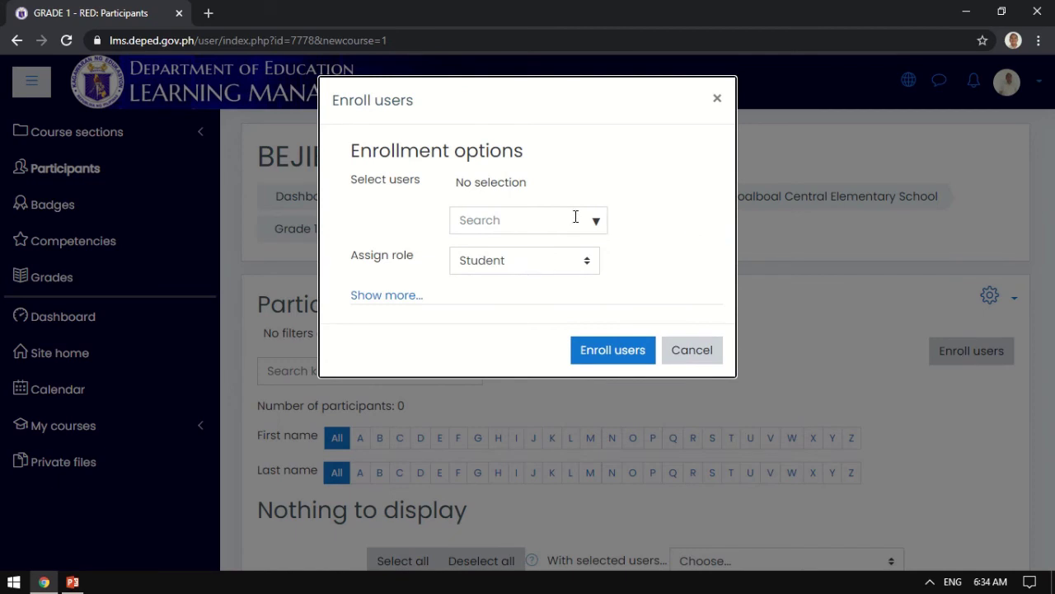
{"action": "left_click", "coordinate": [577, 218]}
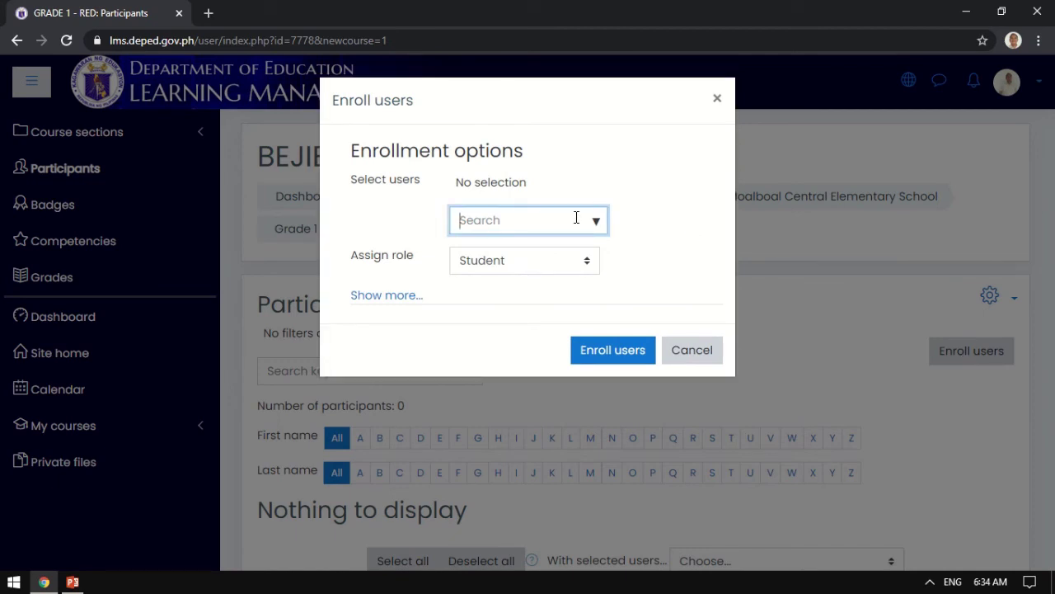
{"action": "type", "text": "mea"}
{"action": "key", "text": "BackSpace"}
{"action": "key", "text": "BackSpace"}
{"action": "type", "text": "nolo"}
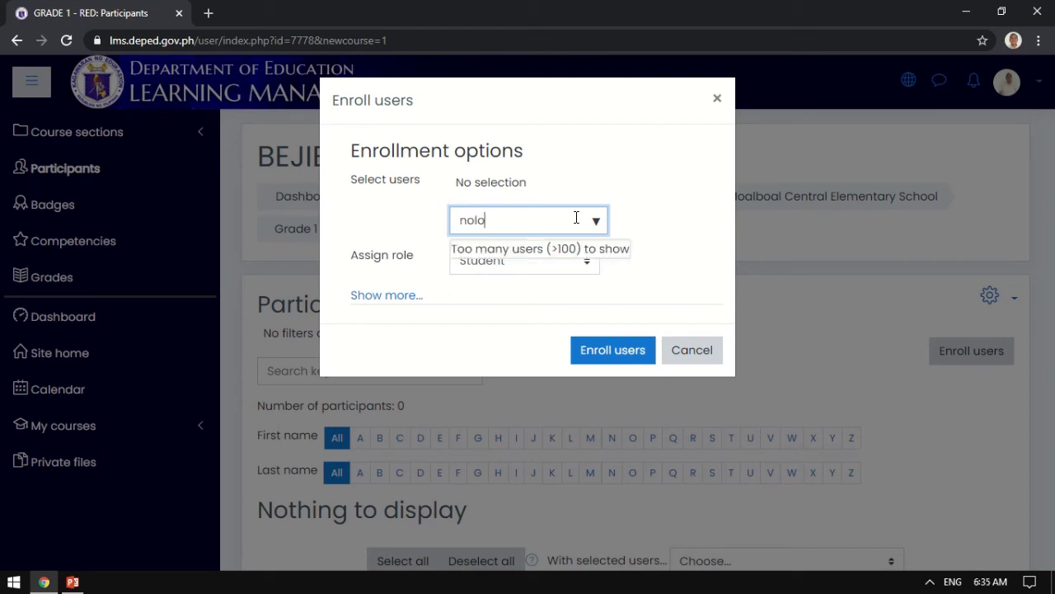
{"action": "type", "text": "n"}
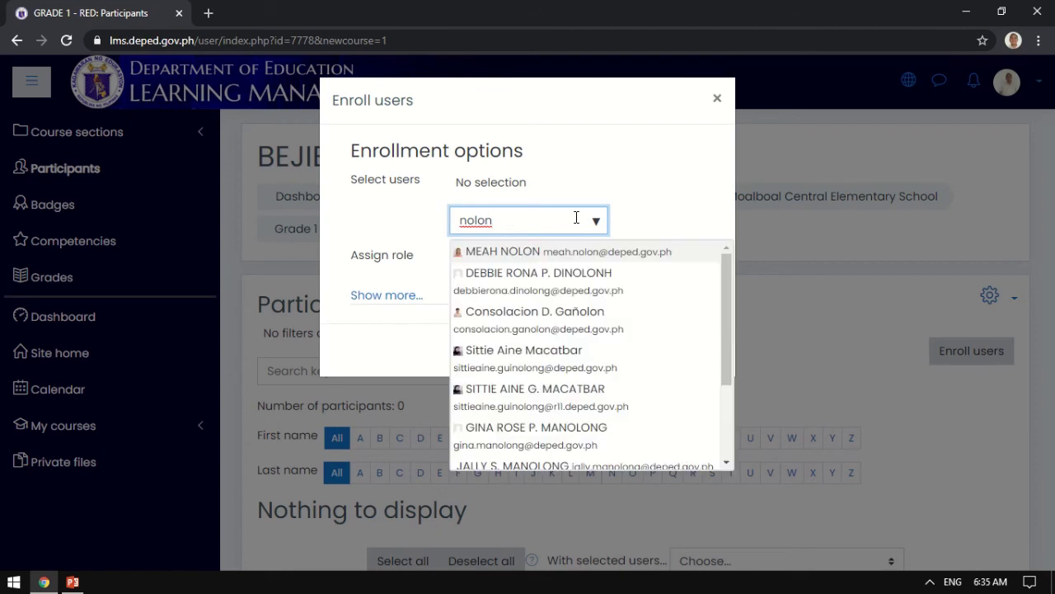
{"action": "left_click", "coordinate": [532, 254]}
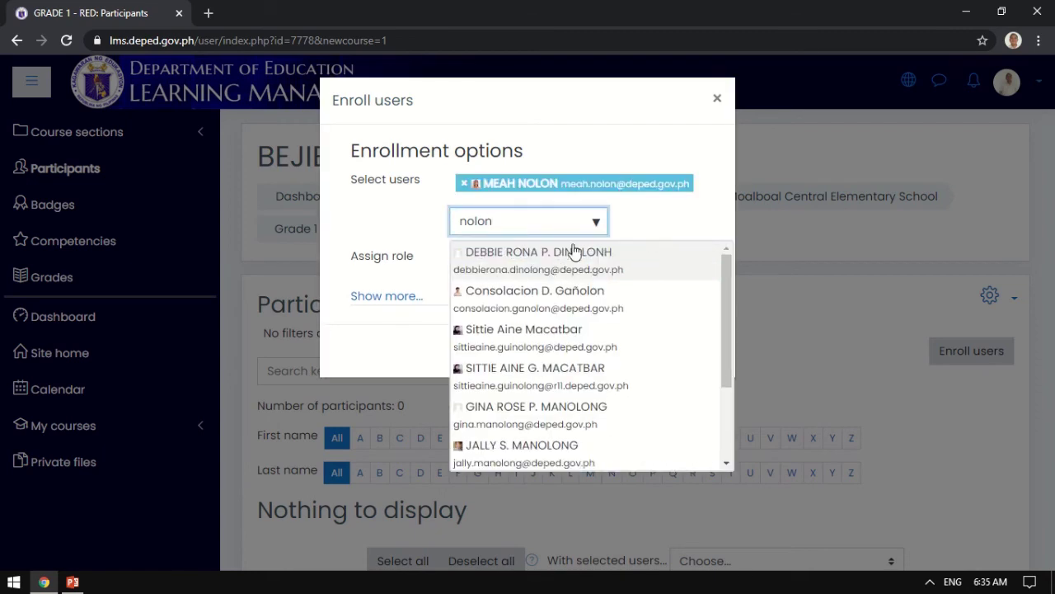
Select the second student by surname and enroll both with the Student role.
{"action": "key", "text": "BackSpace"}
{"action": "key", "text": "BackSpace"}
{"action": "key", "text": "BackSpace"}
{"action": "key", "text": "BackSpace"}
{"action": "key", "text": "BackSpace"}
{"action": "type", "text": "llego"}
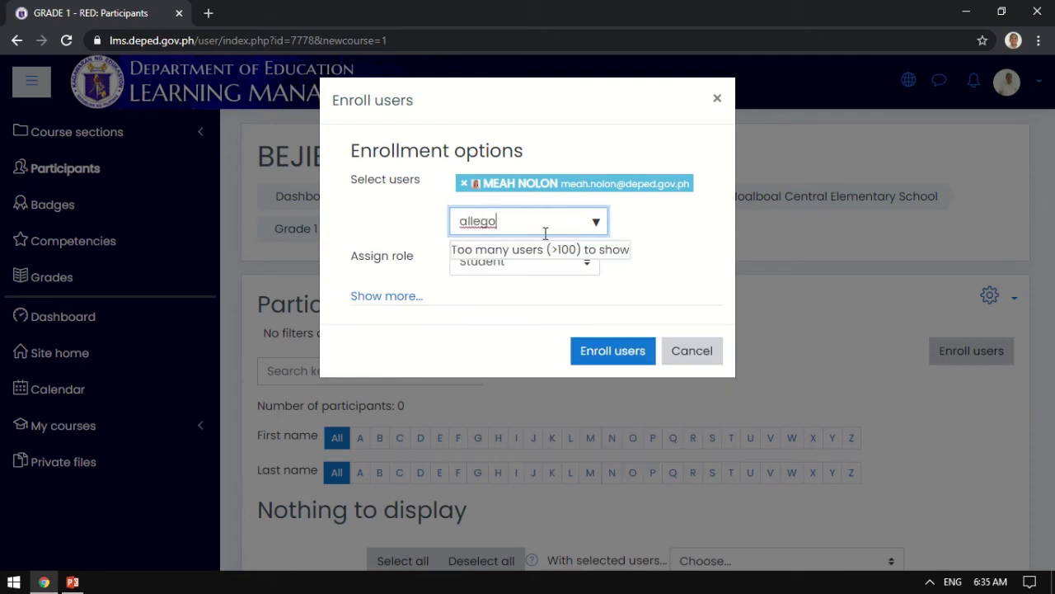
{"action": "left_click", "coordinate": [535, 261]}
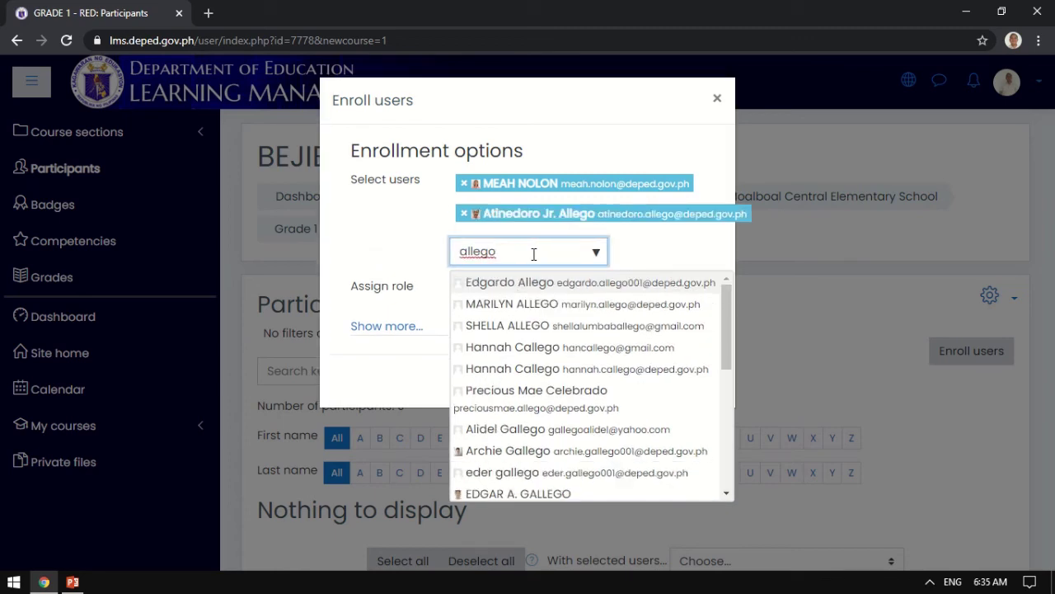
{"action": "key", "text": "BackSpace"}
{"action": "key", "text": "BackSpace"}
{"action": "key", "text": "BackSpace"}
{"action": "key", "text": "BackSpace"}
{"action": "key", "text": "BackSpace"}
{"action": "key", "text": "BackSpace"}
{"action": "type", "text": "re"}
{"action": "key", "text": "BackSpace"}
{"action": "key", "text": "BackSpace"}
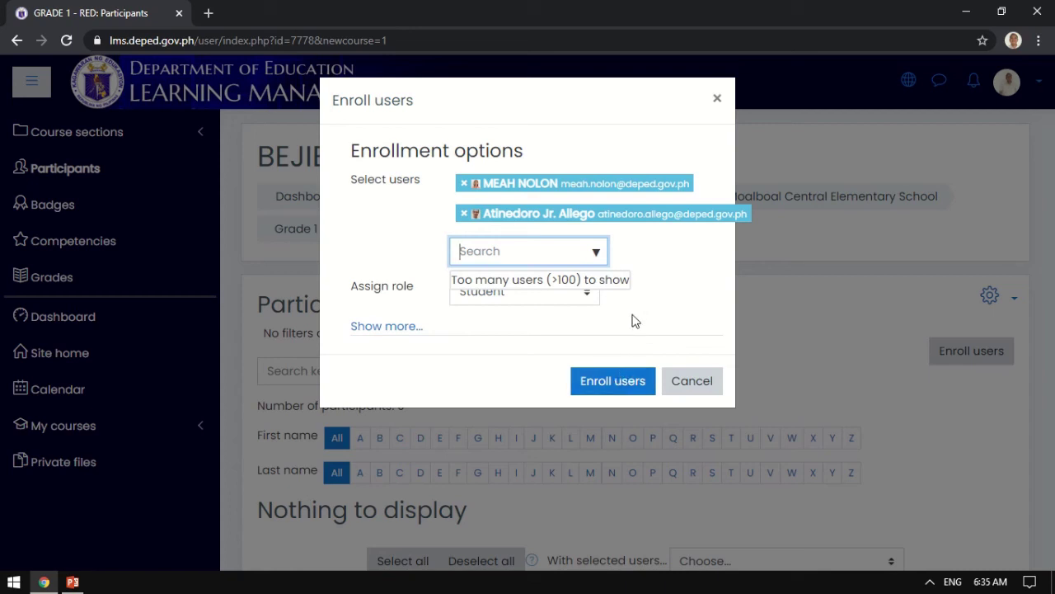
{"action": "left_click", "coordinate": [624, 391]}
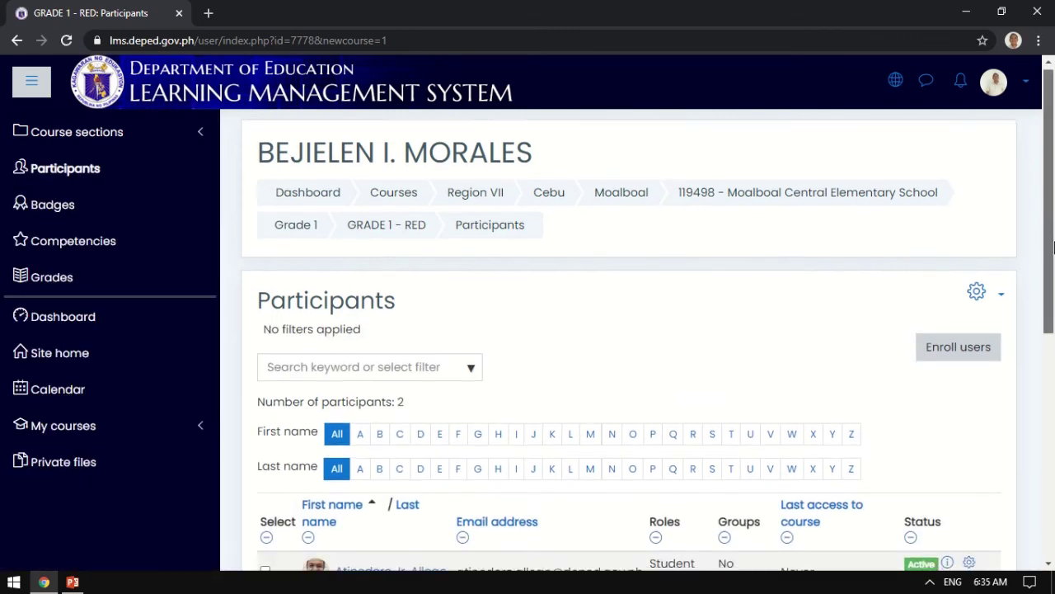
{"action": "left_click_drag", "start_coordinate": [1054, 241], "coordinate": [1054, 245]}
{"action": "left_click", "coordinate": [955, 333]}
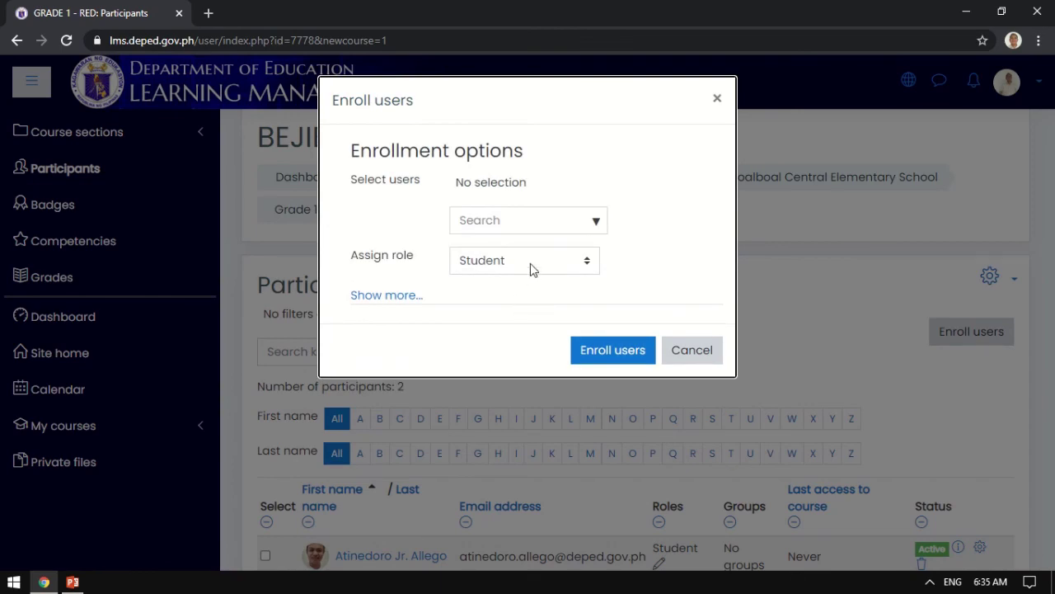
{"action": "left_click", "coordinate": [718, 97]}
{"action": "left_click_drag", "start_coordinate": [1053, 187], "coordinate": [1053, 220]}
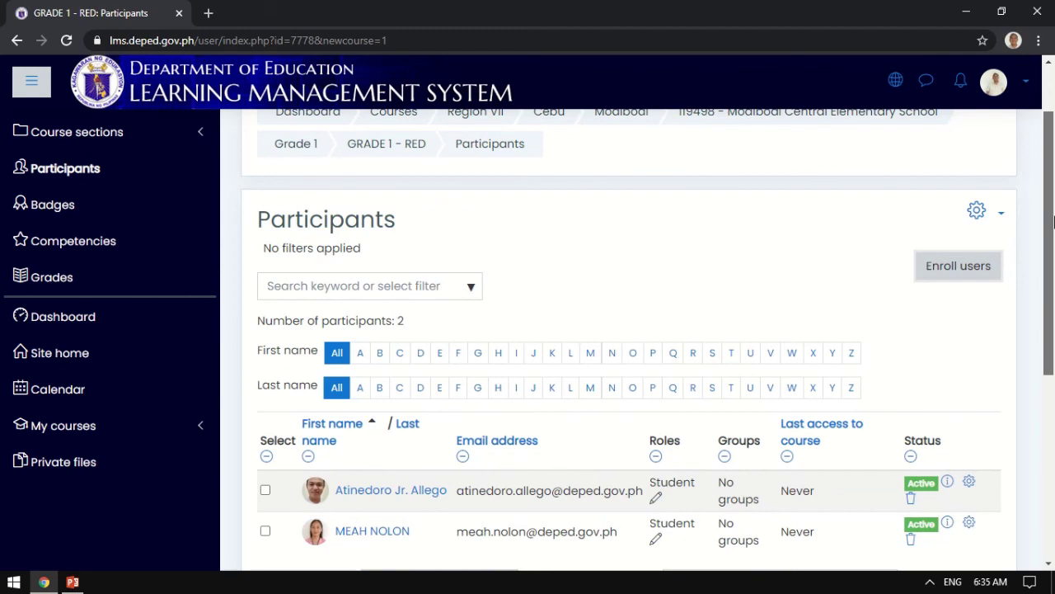
{"action": "left_click_drag", "start_coordinate": [1052, 221], "coordinate": [1052, 196]}
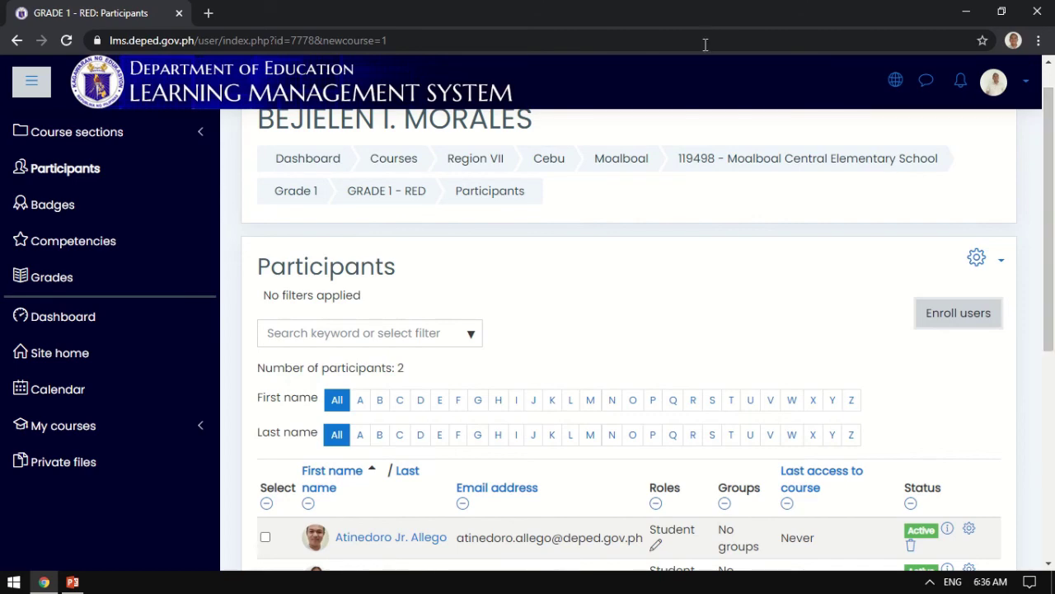
{"action": "mouse_move", "coordinate": [461, 7]}
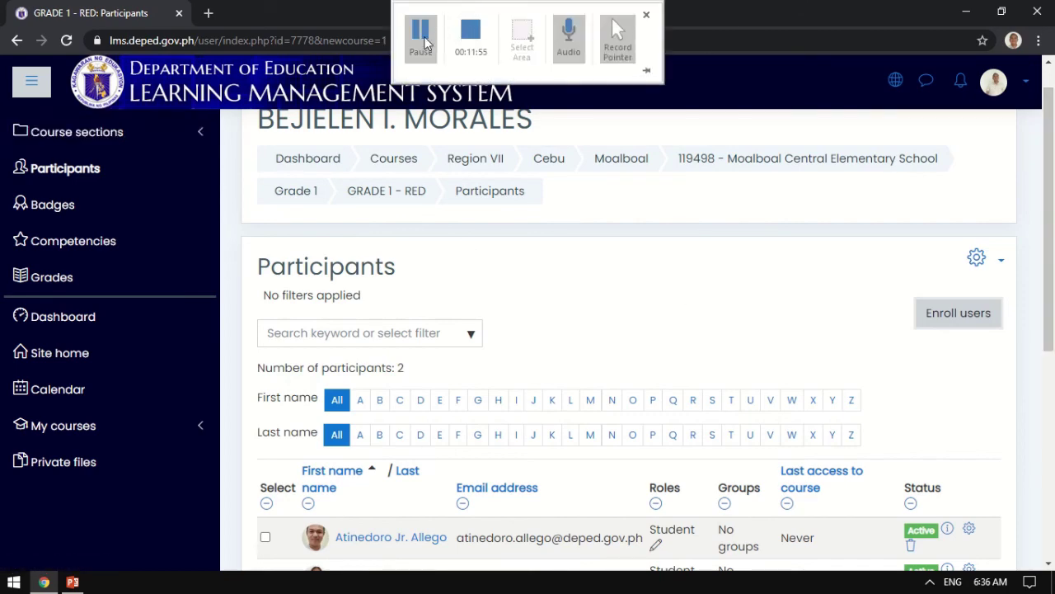